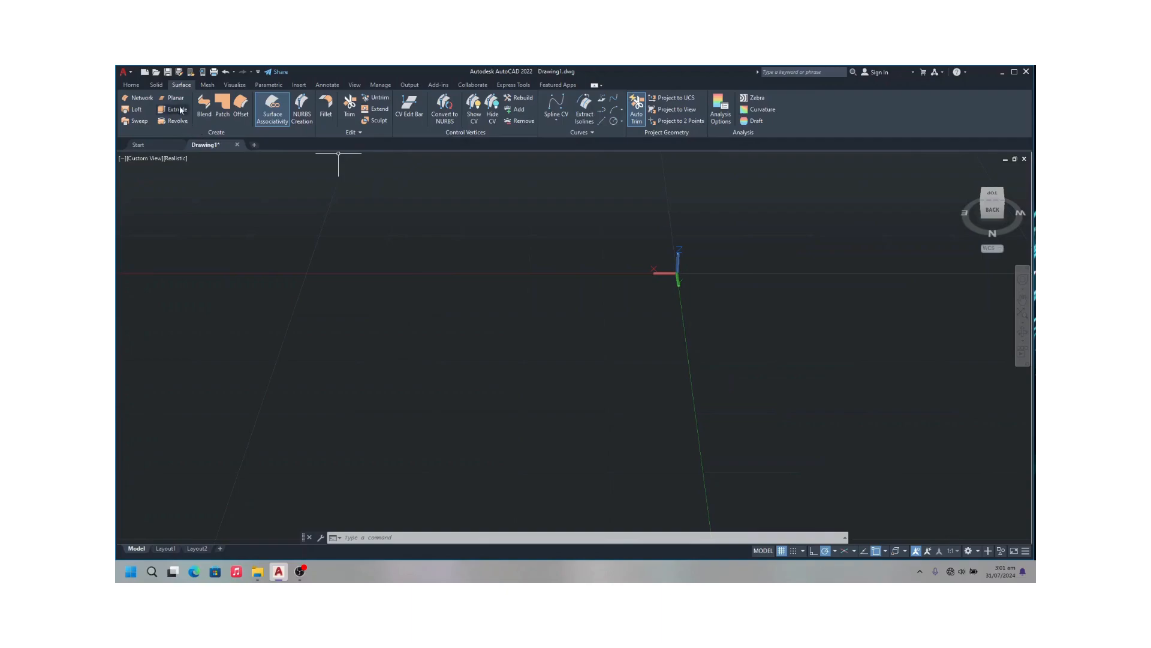
Draw two overlapping rectangular planar surfaces on the ground plane, the second partly covering the first
left_click(394, 341)
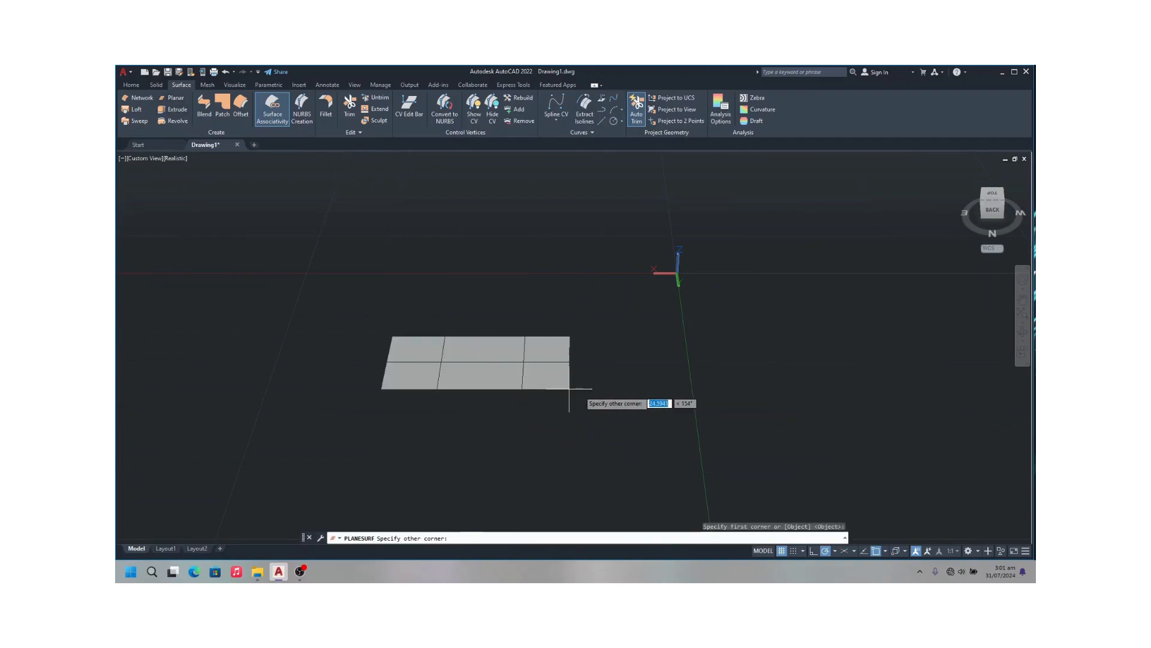
left_click(603, 433)
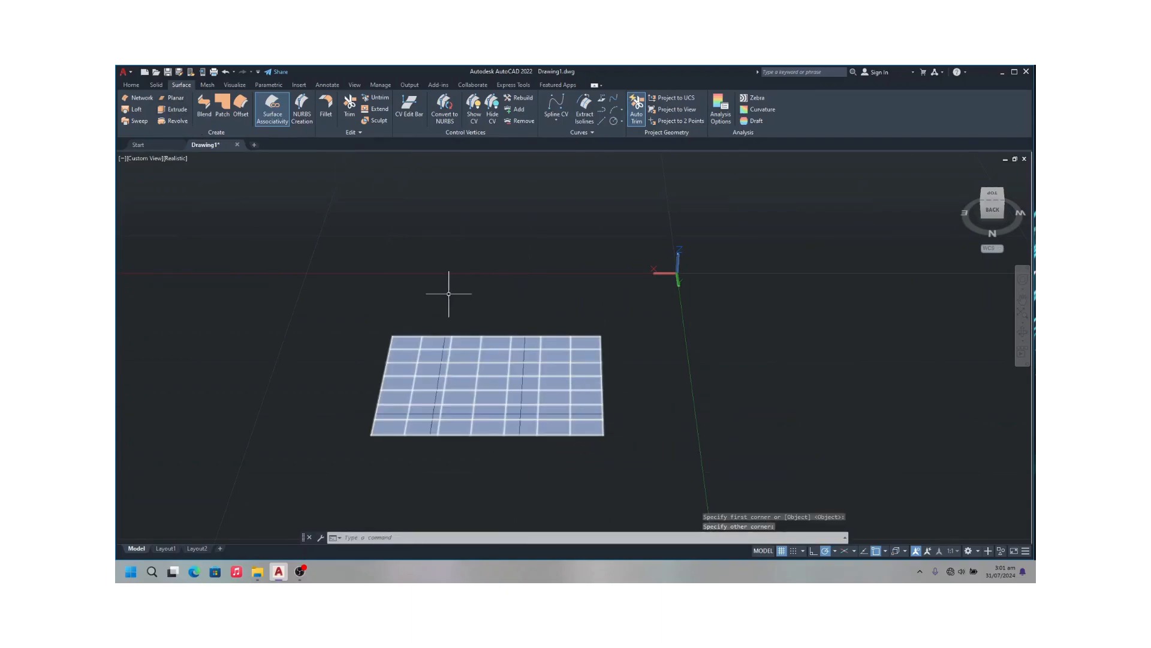
left_click(173, 97)
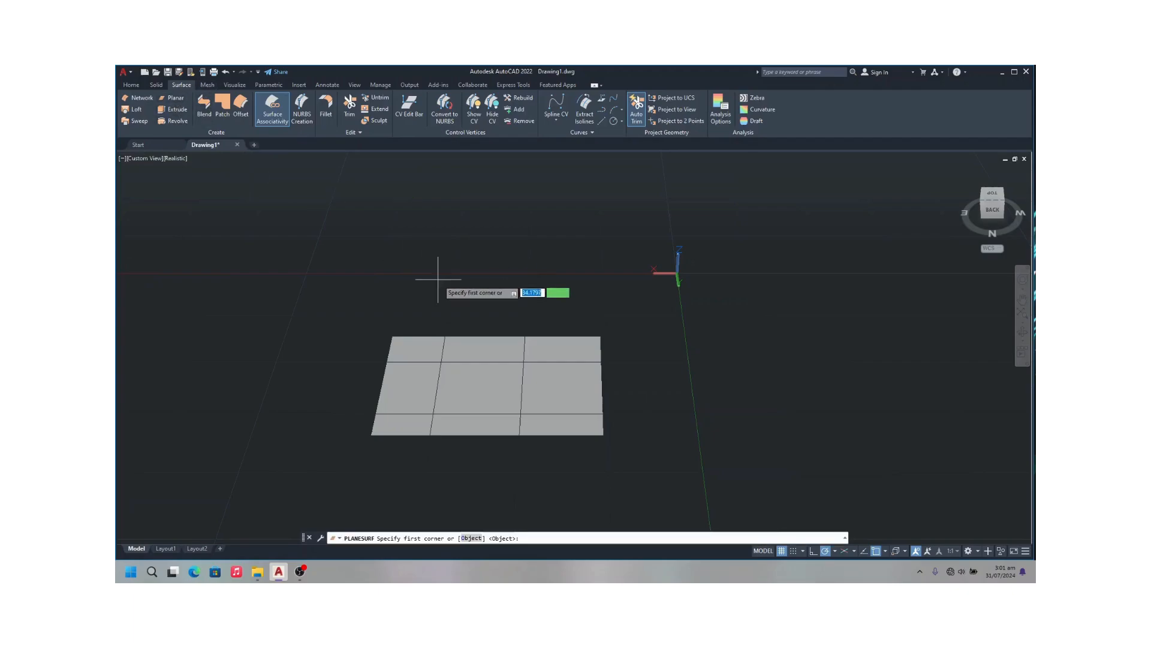
left_click(440, 299)
left_click(662, 396)
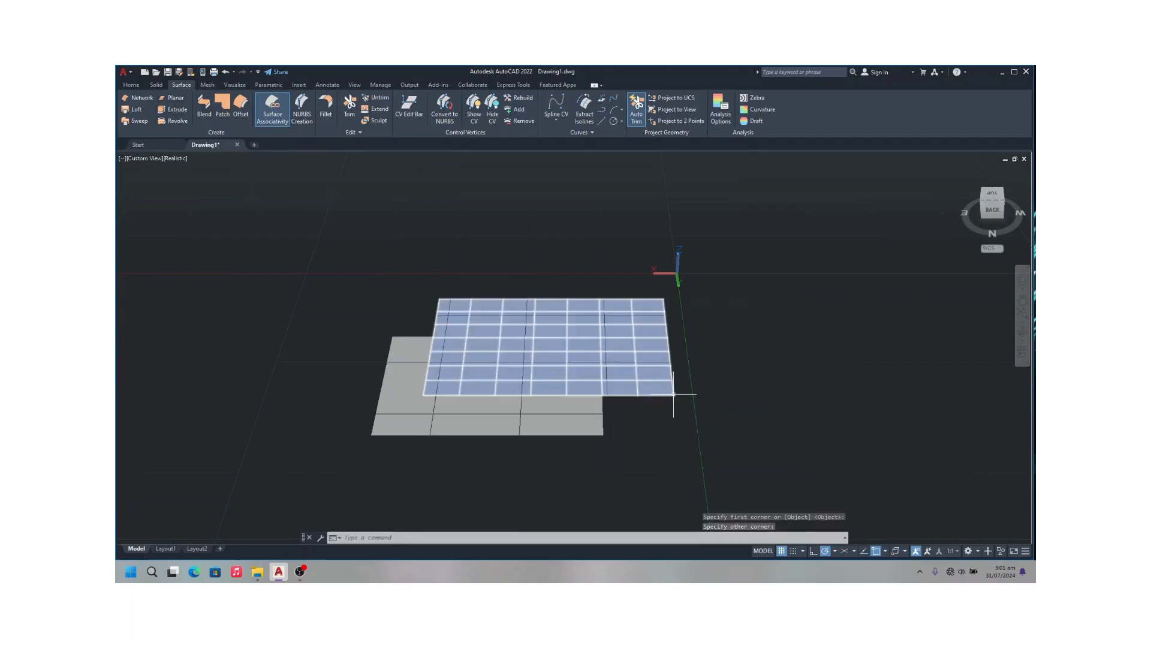
Rotate the second planar surface with the Rotate Gizmo until it stands nearly upright
left_click(615, 345)
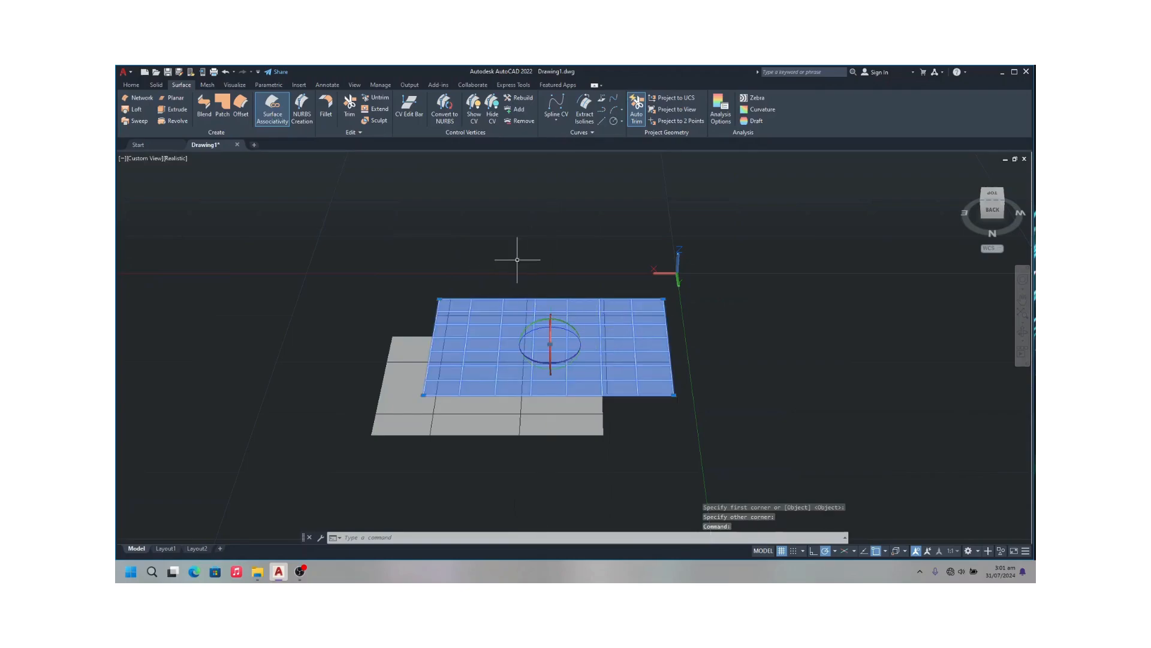
left_click(132, 86)
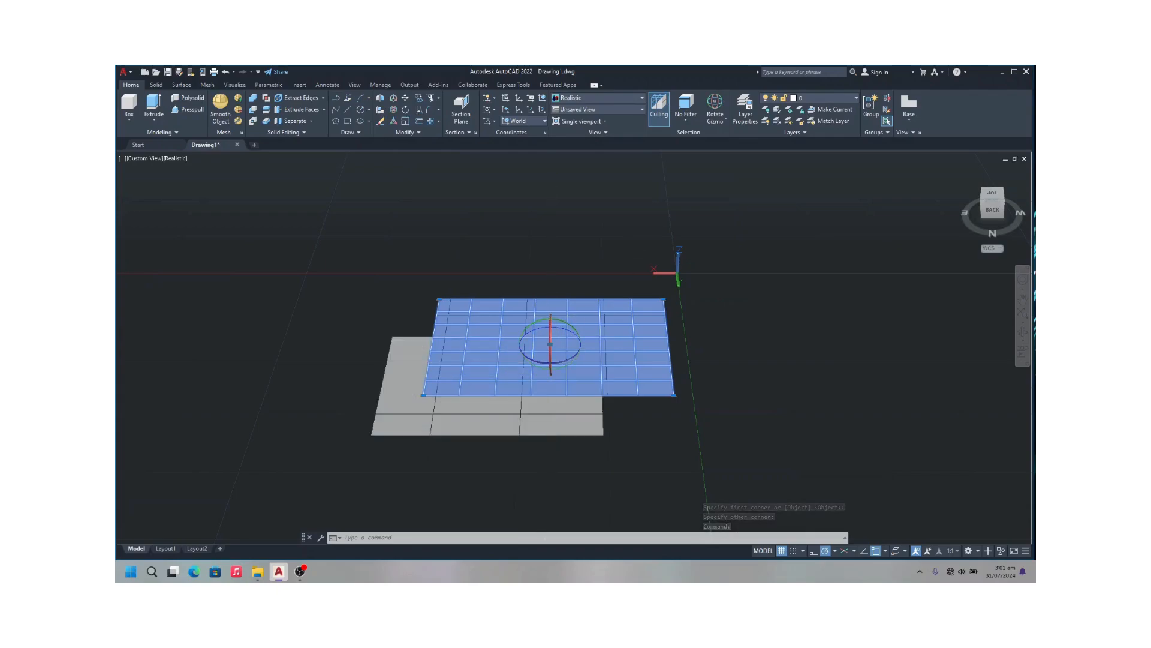
left_click(539, 325)
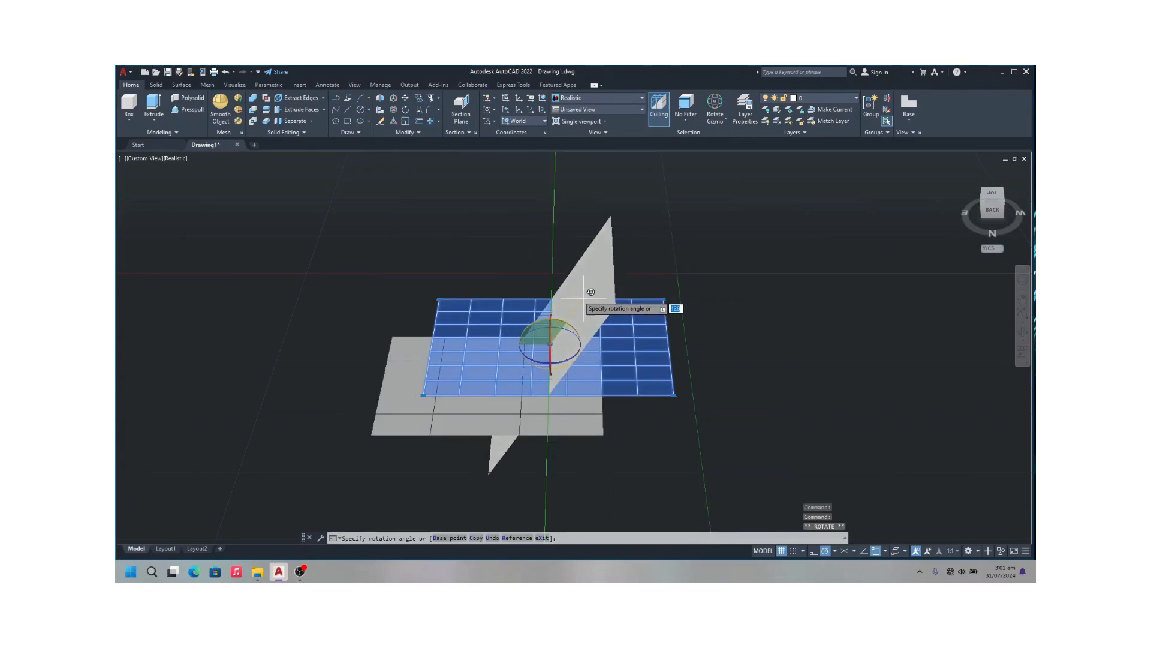
key("Escape")
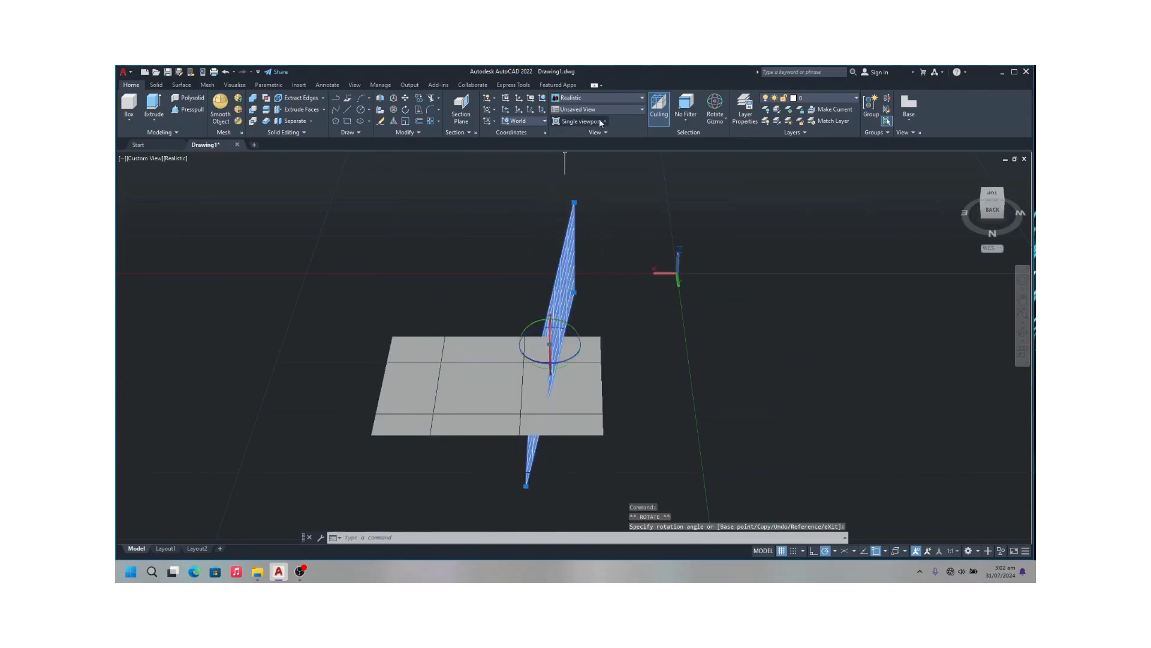
Switch to the Move Gizmo and raise the upright surface along the Z axis, above the flat surface
left_click(717, 123)
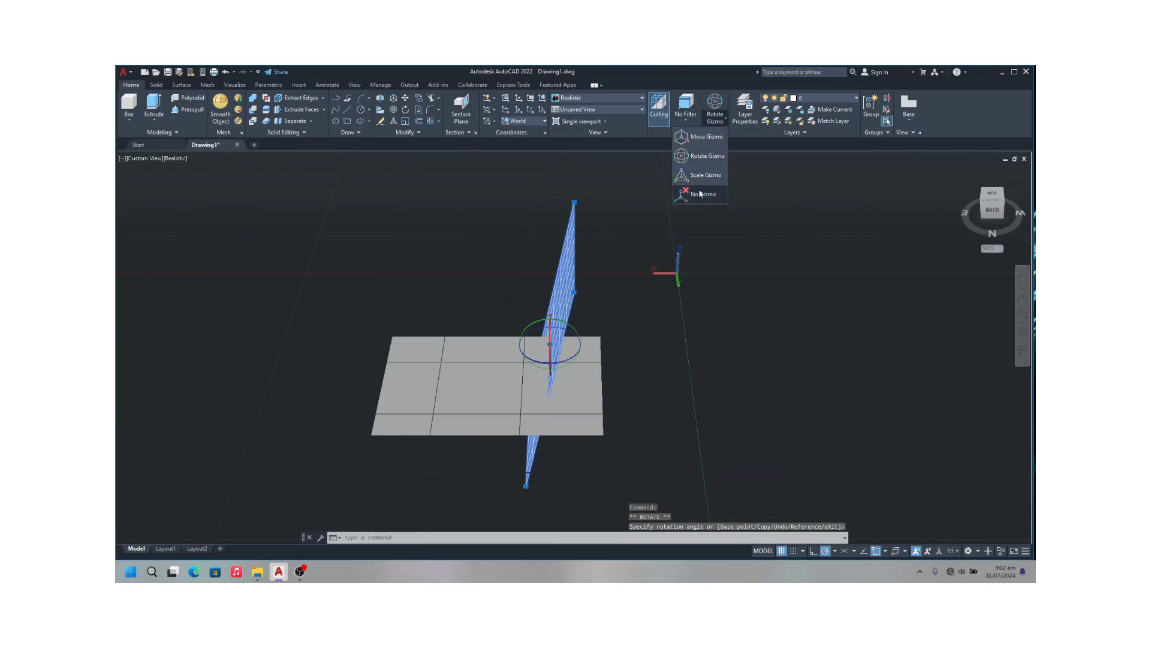
left_click(706, 137)
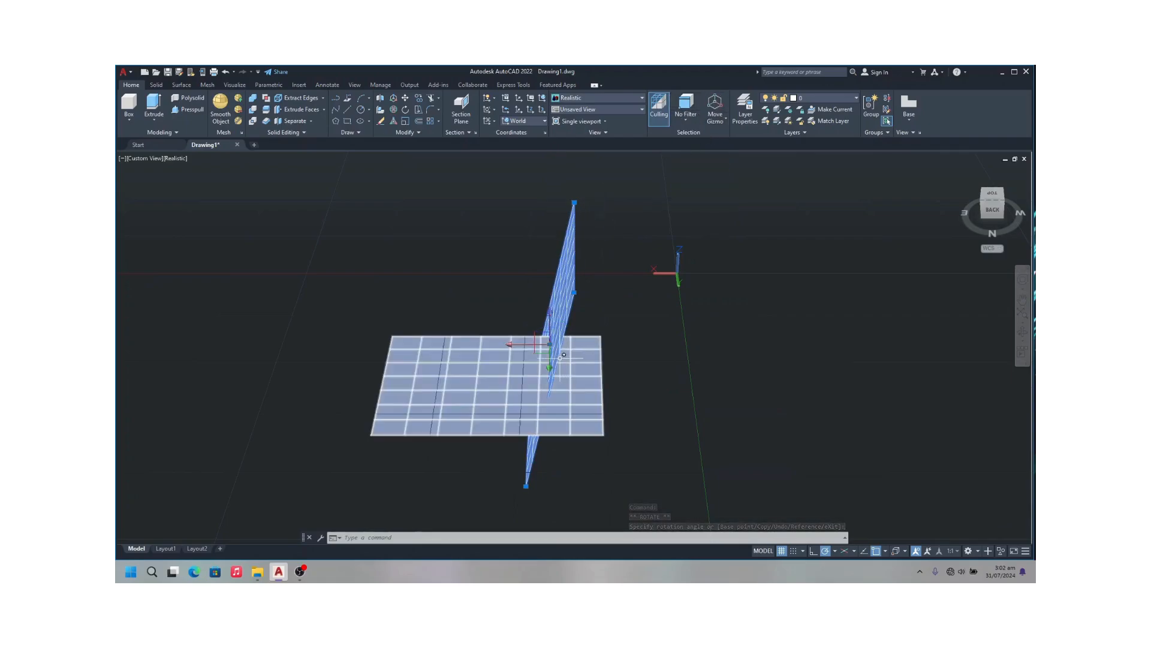
left_click(550, 326)
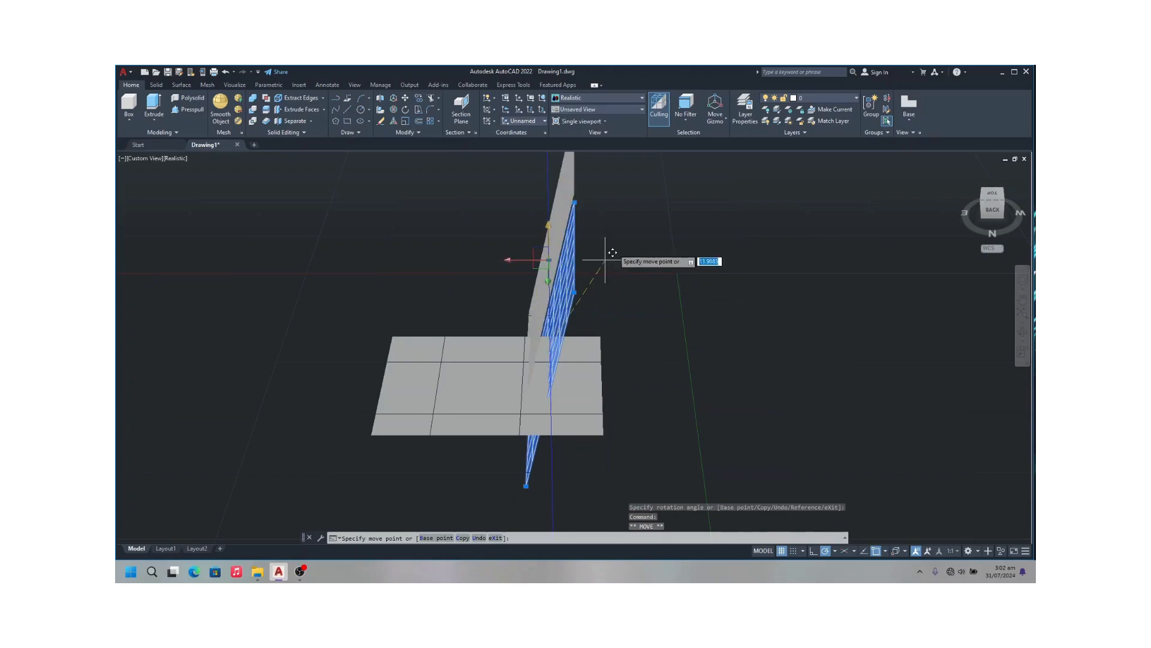
left_click(601, 200)
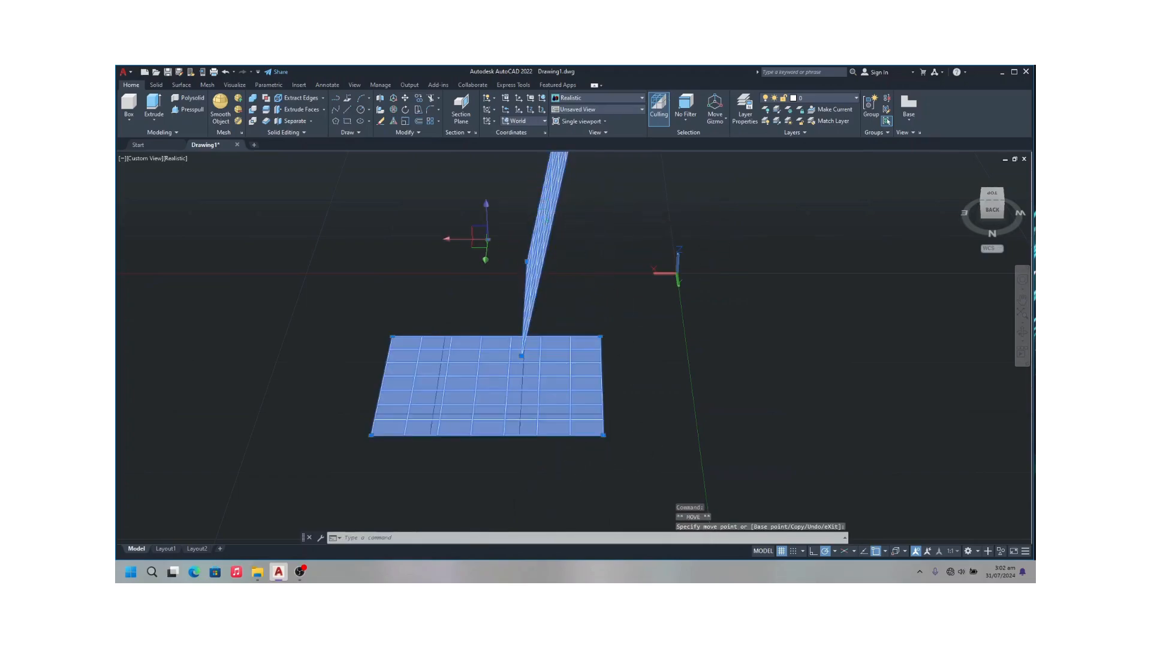
Try to move both surfaces together along the X axis
left_click(542, 414)
left_click(451, 239)
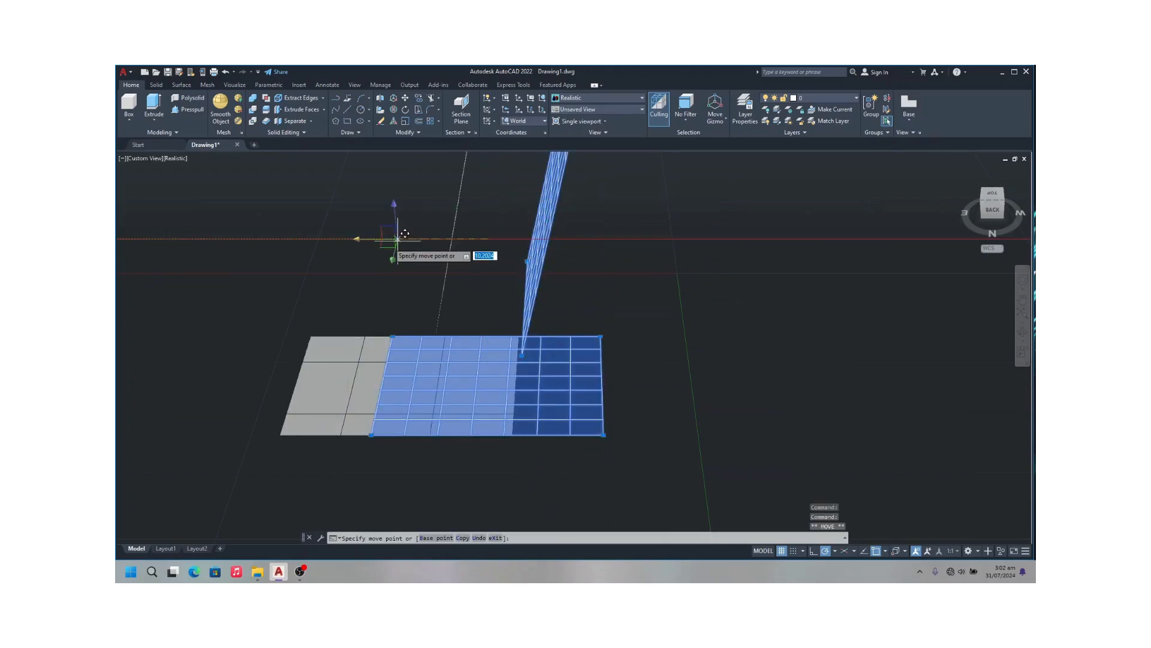
left_click(383, 238)
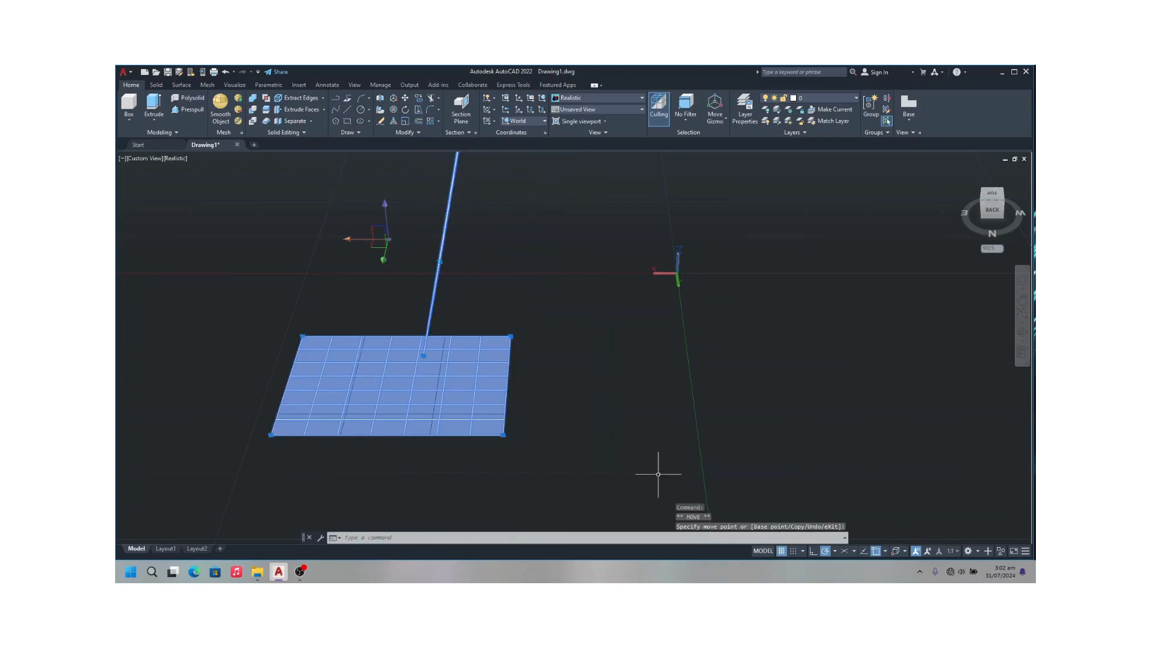
key("ctrl+z")
Move only the flat surface along the X axis until it is clear of the upright surface
left_click(548, 415)
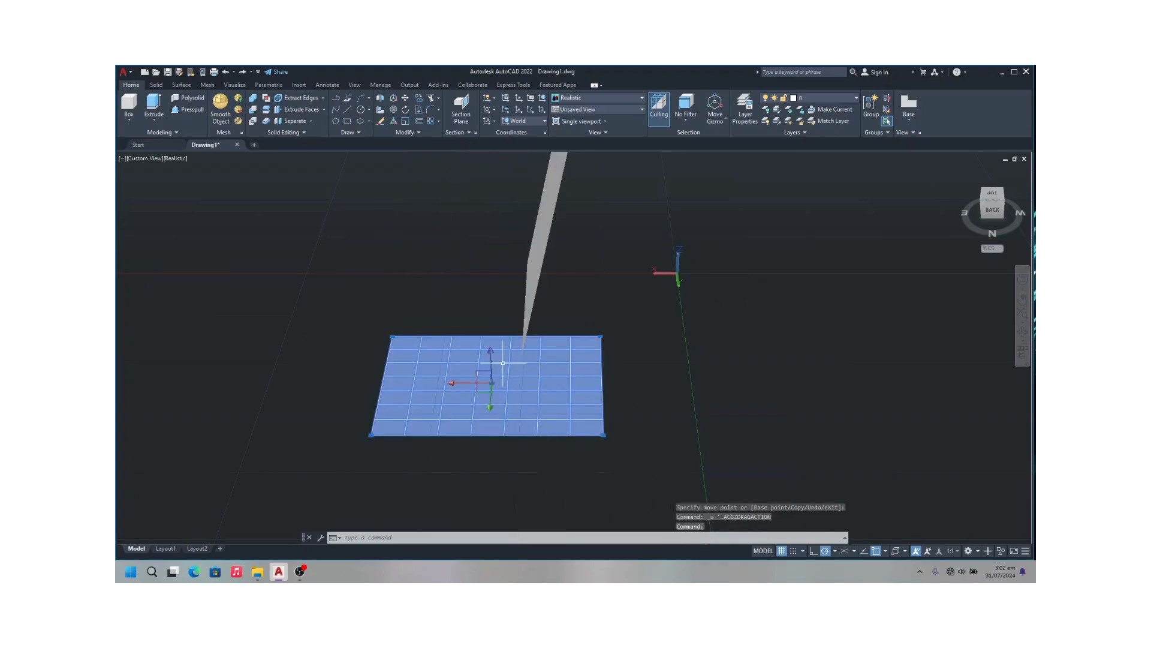
left_click(450, 386)
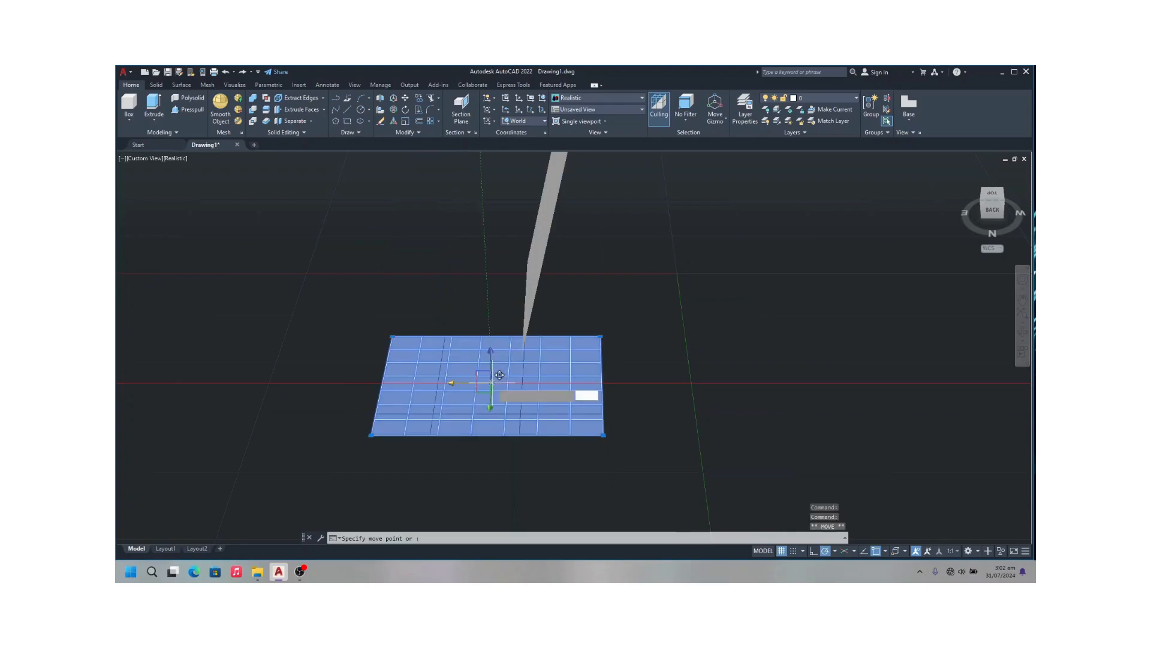
left_click(384, 368)
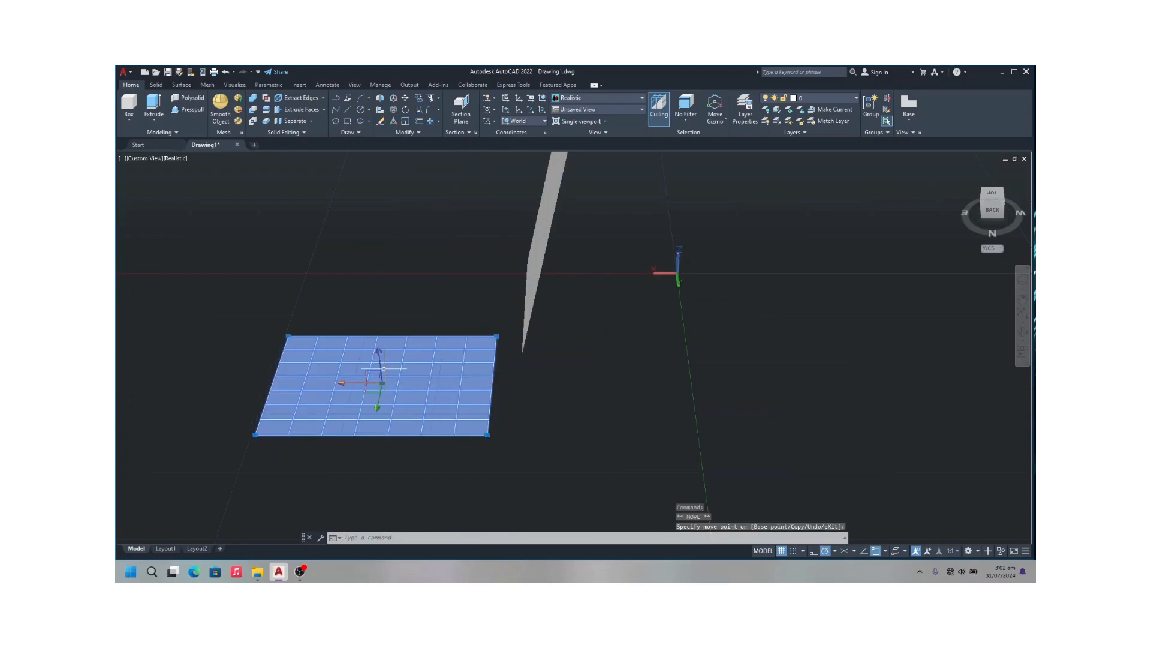
Try to create a surface fillet between the flat and the upright surface with the default radius
left_click_drag(995, 211, 999, 196)
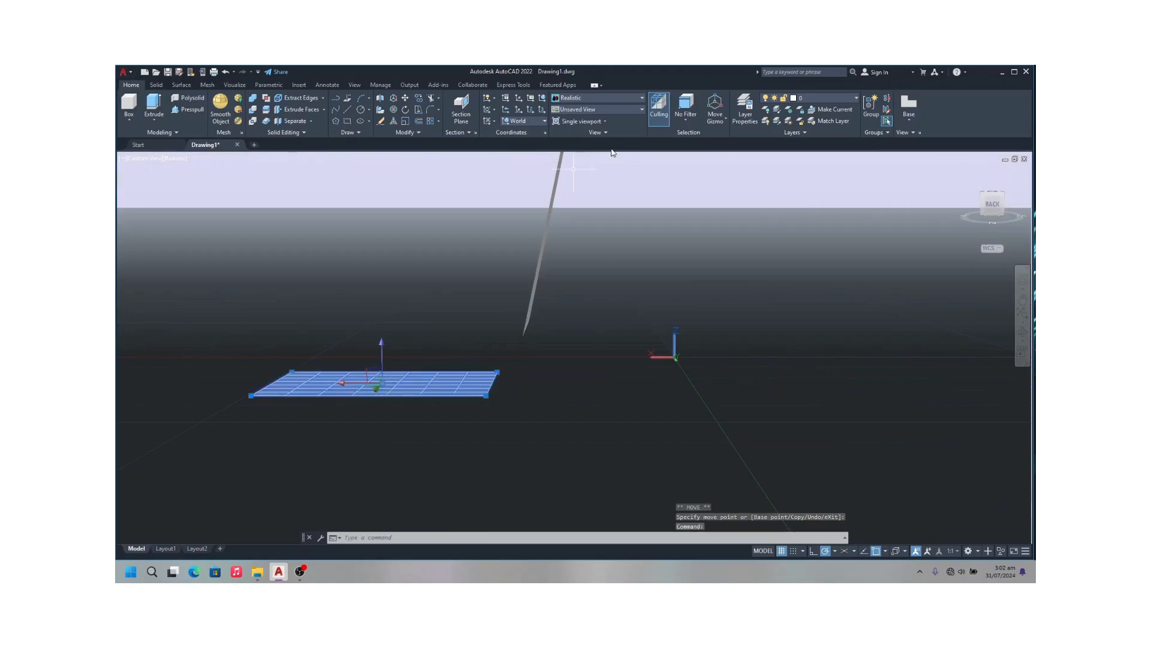
left_click(188, 86)
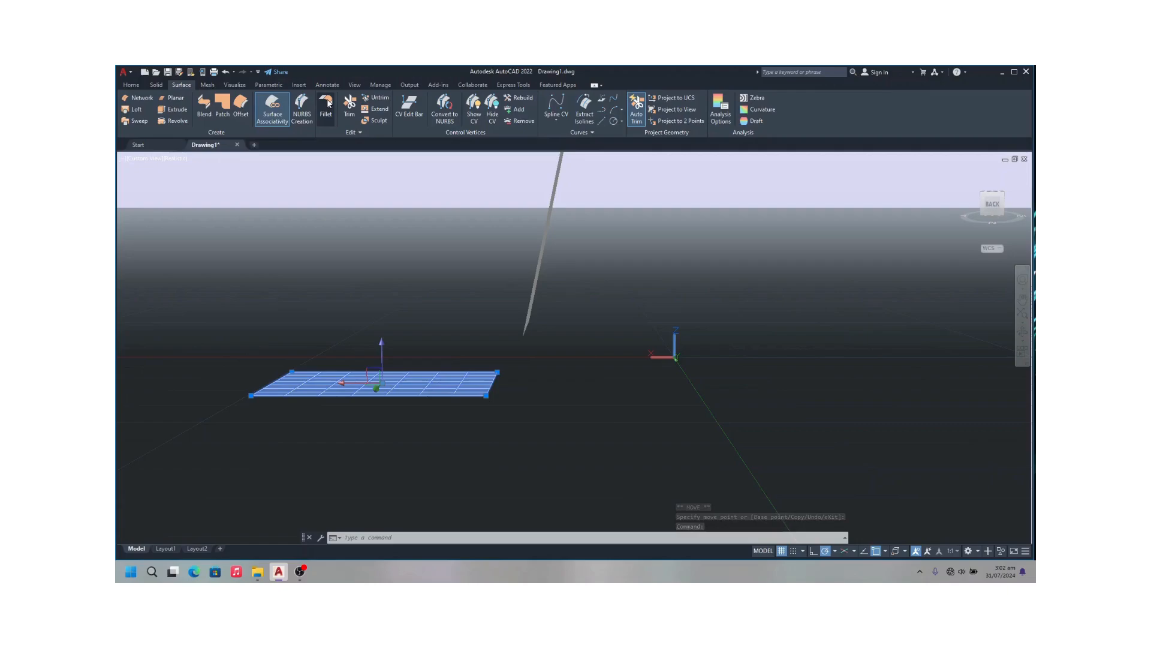
left_click(327, 105)
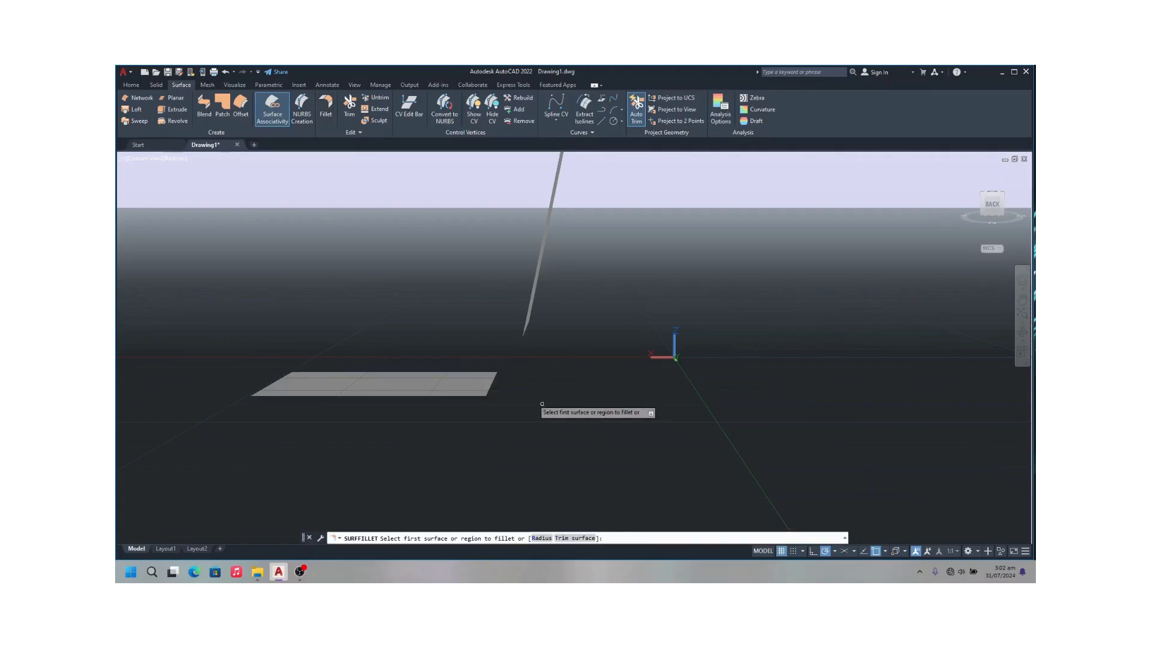
left_click(494, 379)
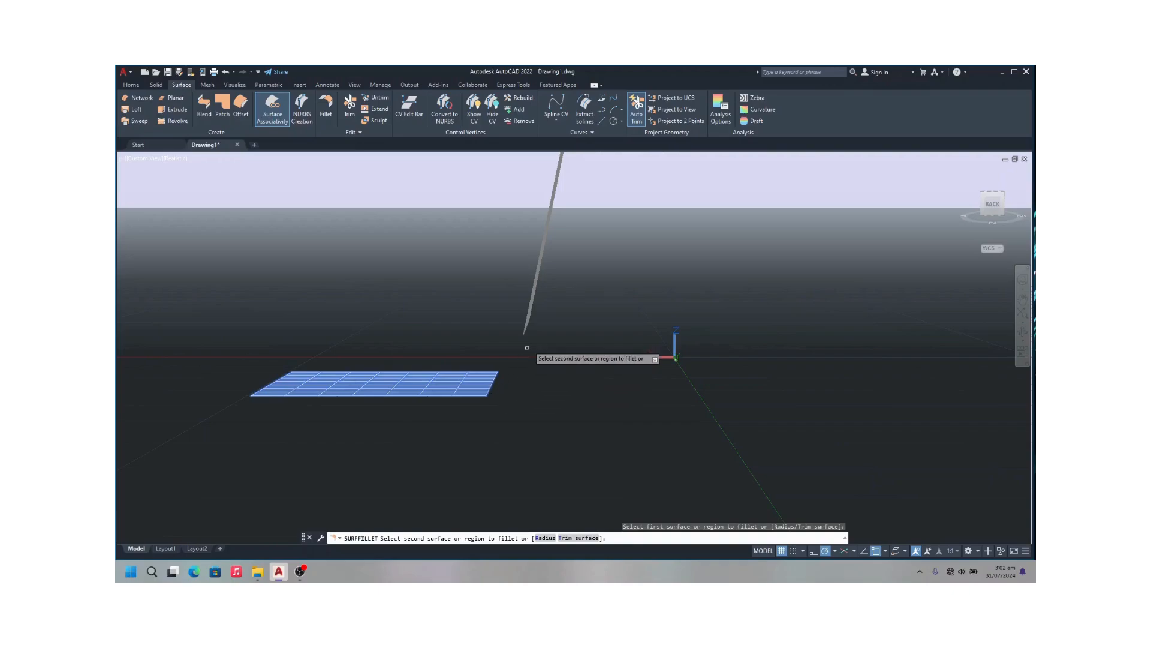
left_click(528, 304)
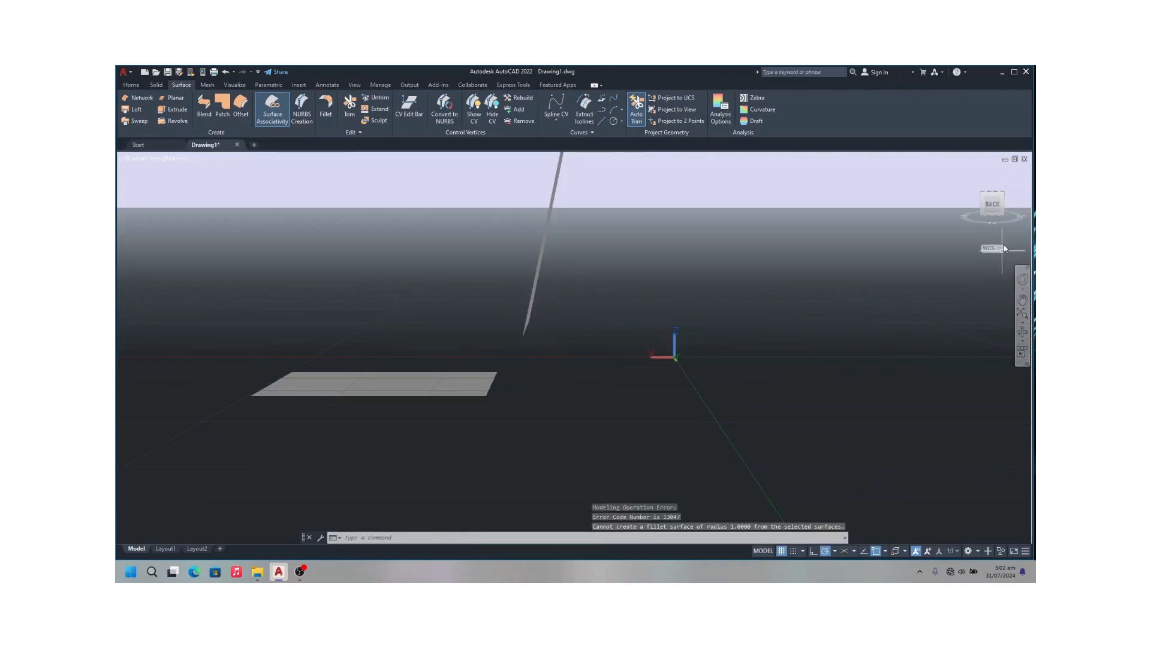
Lower the upright surface along the Z axis so its bottom edge comes near the level of the flat surface
mouse_move(989, 205)
left_mouse_down()
mouse_move(900, 230)
mouse_move(913, 227)
mouse_move(206, 211)
mouse_move(234, 206)
left_mouse_up()
left_click(495, 194)
left_click(487, 160)
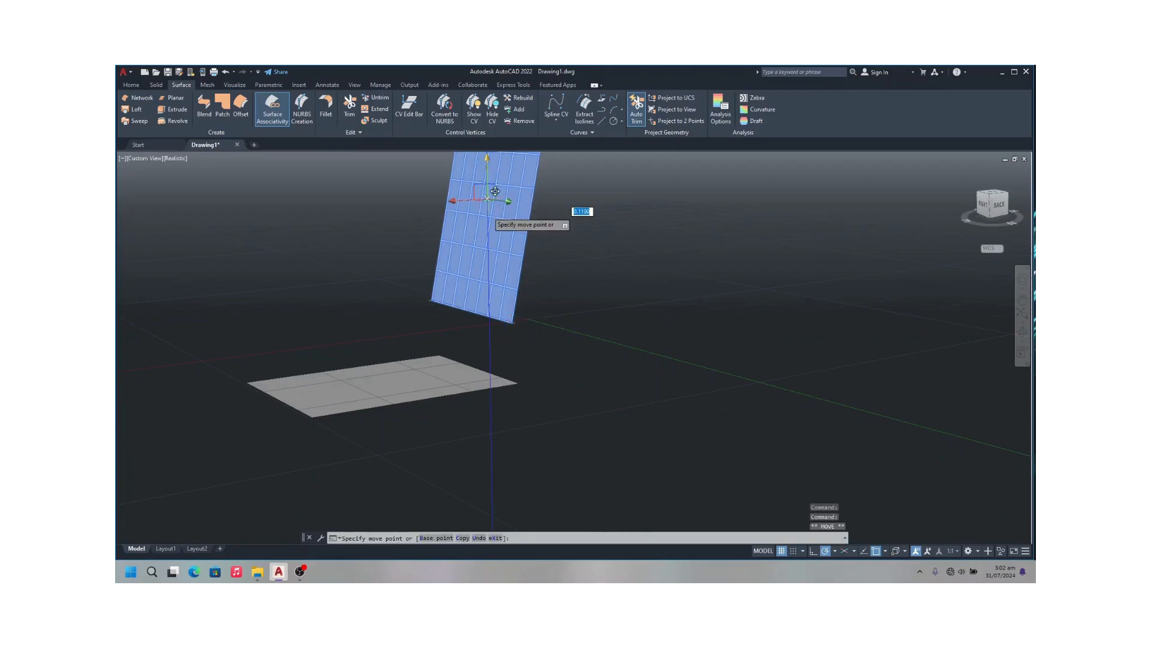
left_click(974, 207)
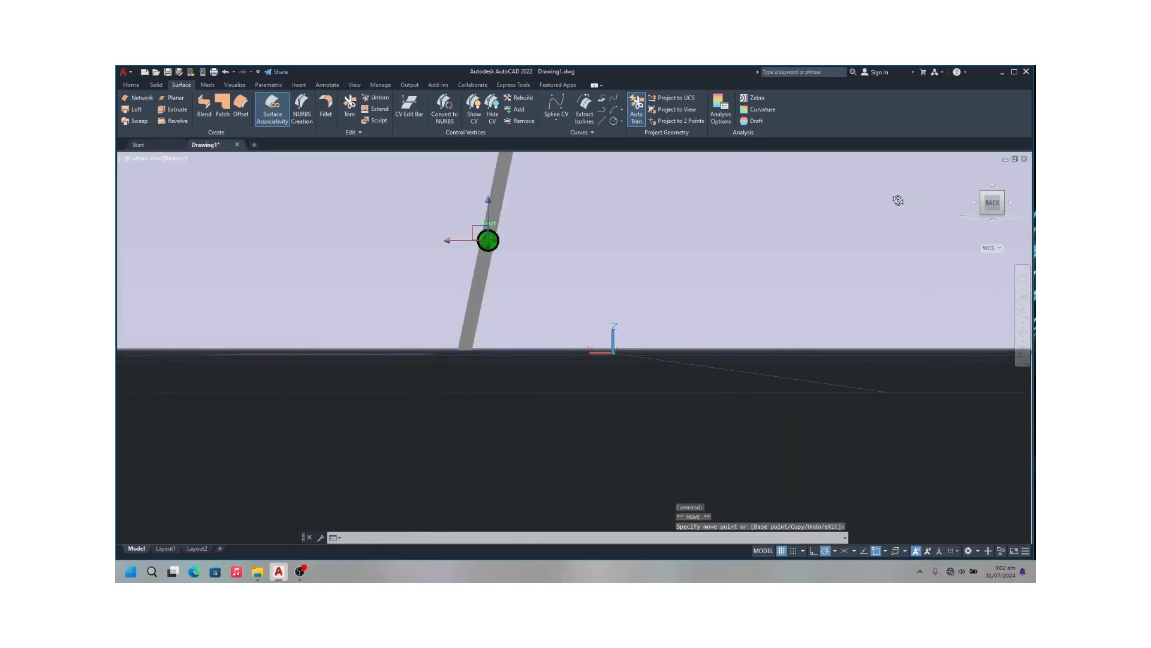
key("Escape")
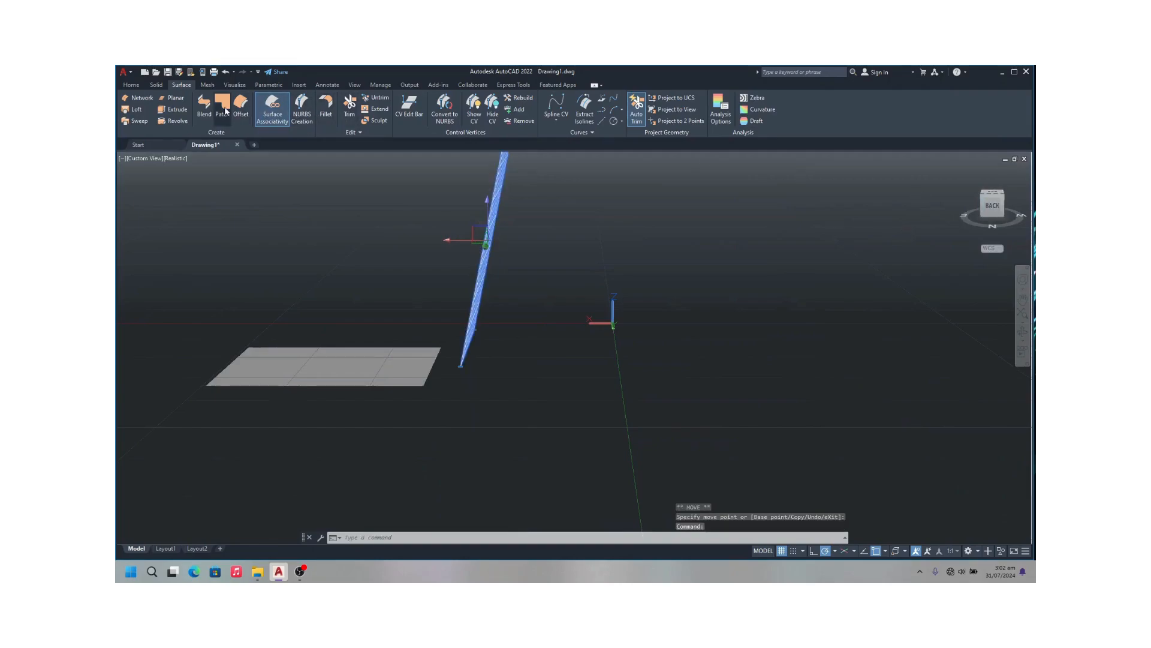
Try the surface fillet again between the flat surface and the lowered upright surface, keeping the default radius
left_click(326, 107)
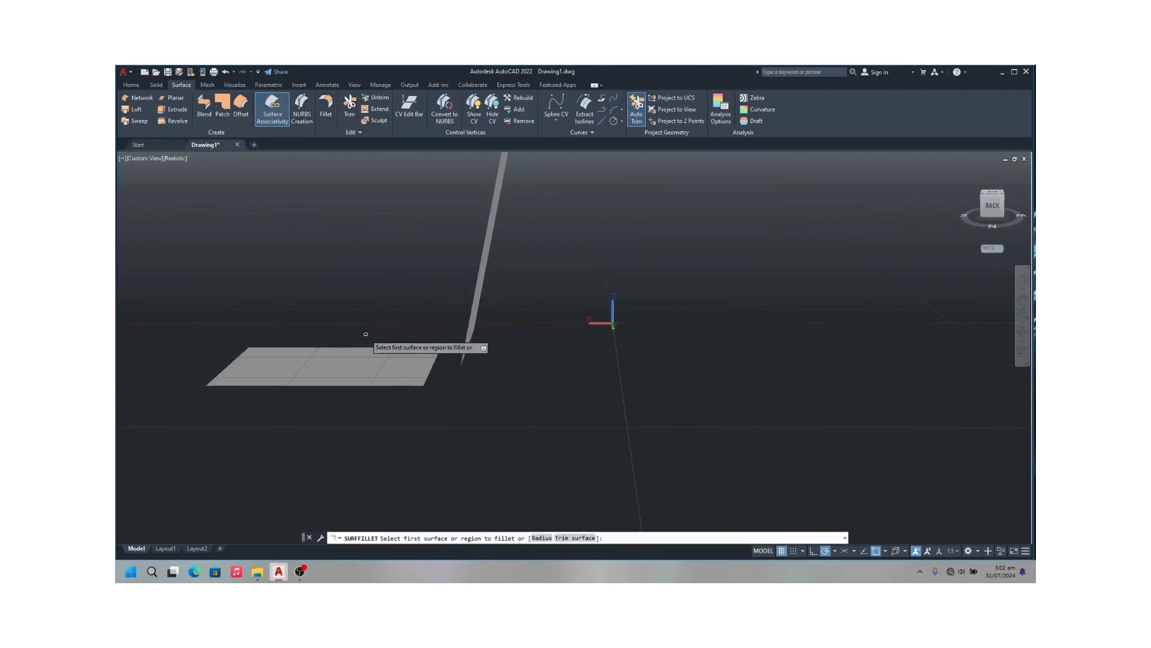
left_click(345, 364)
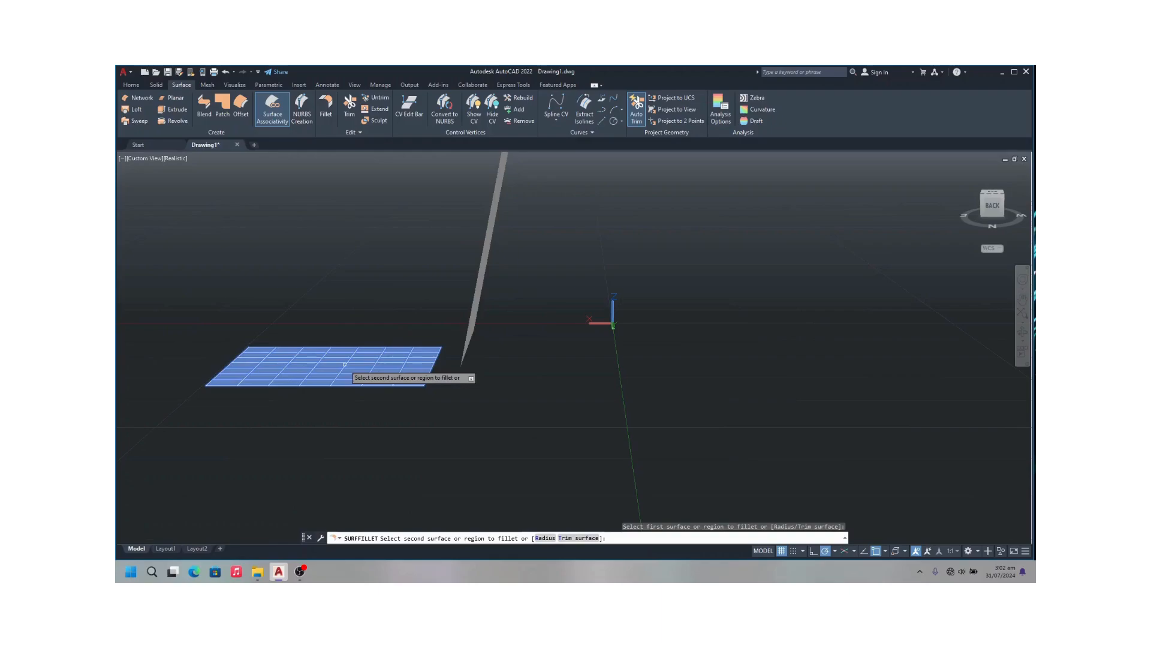
left_click(478, 298)
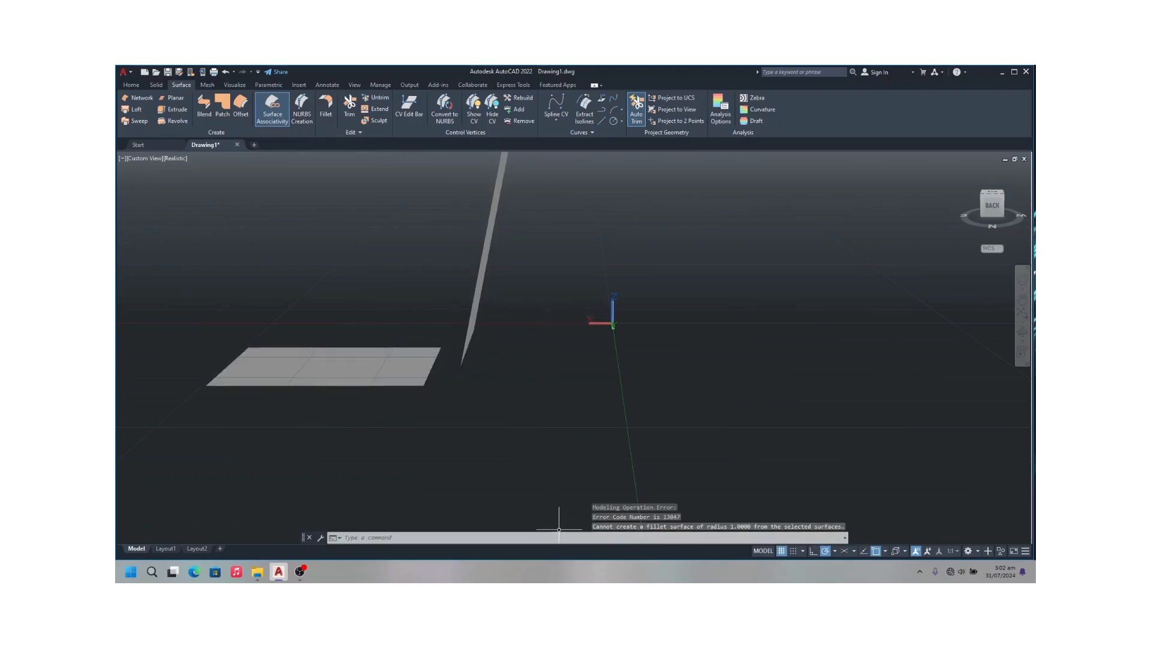
Create a surface fillet with radius 10 between the flat surface and the upright surface
left_click(325, 104)
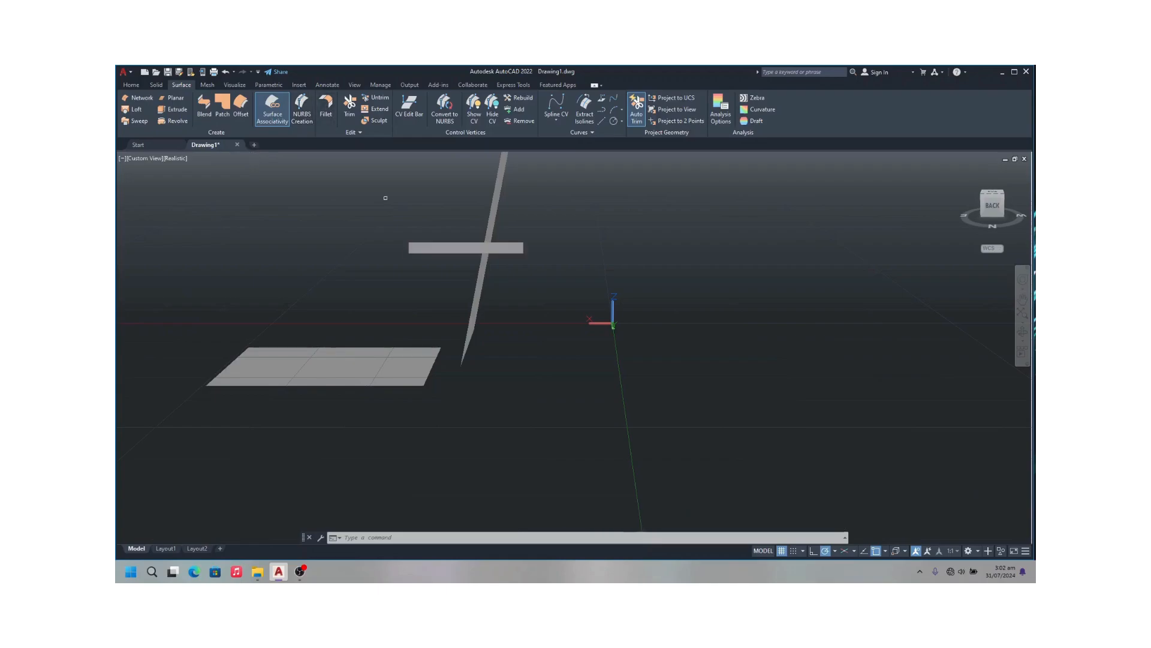
left_click(384, 379)
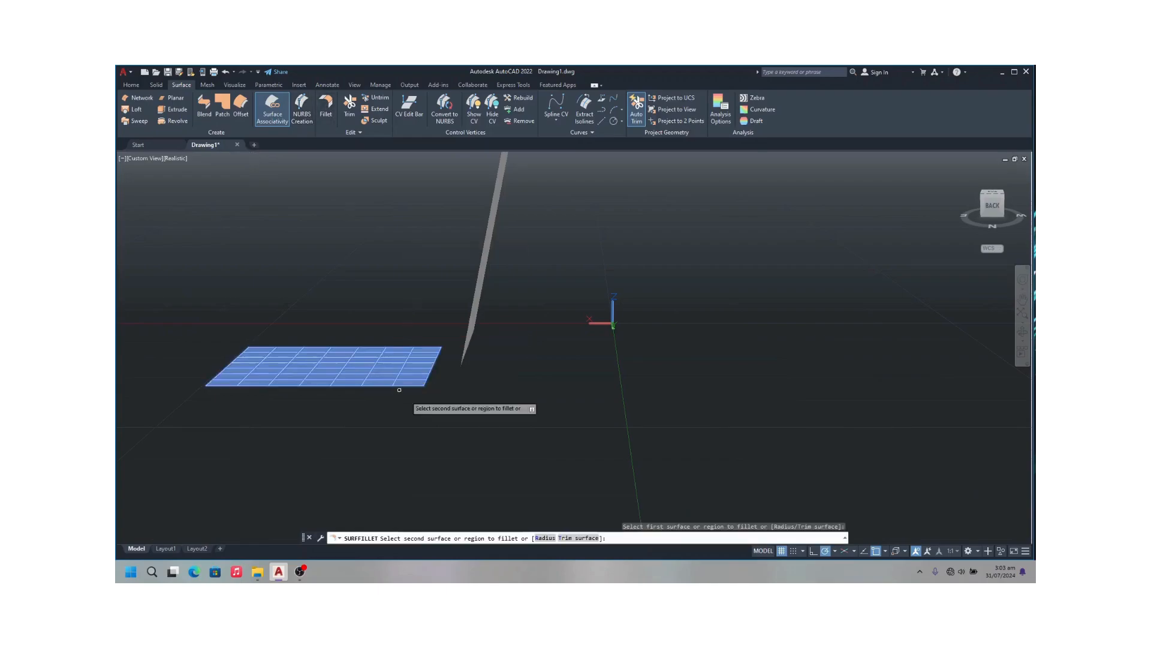
left_click(545, 537)
type("10")
key("Return")
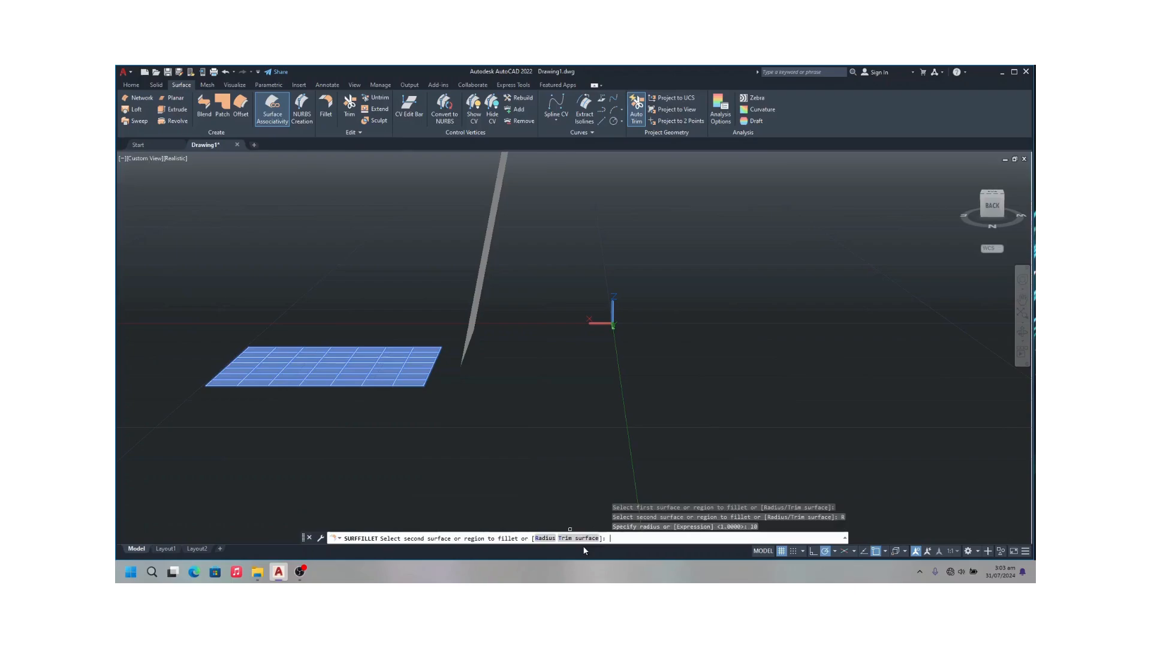
left_click(473, 322)
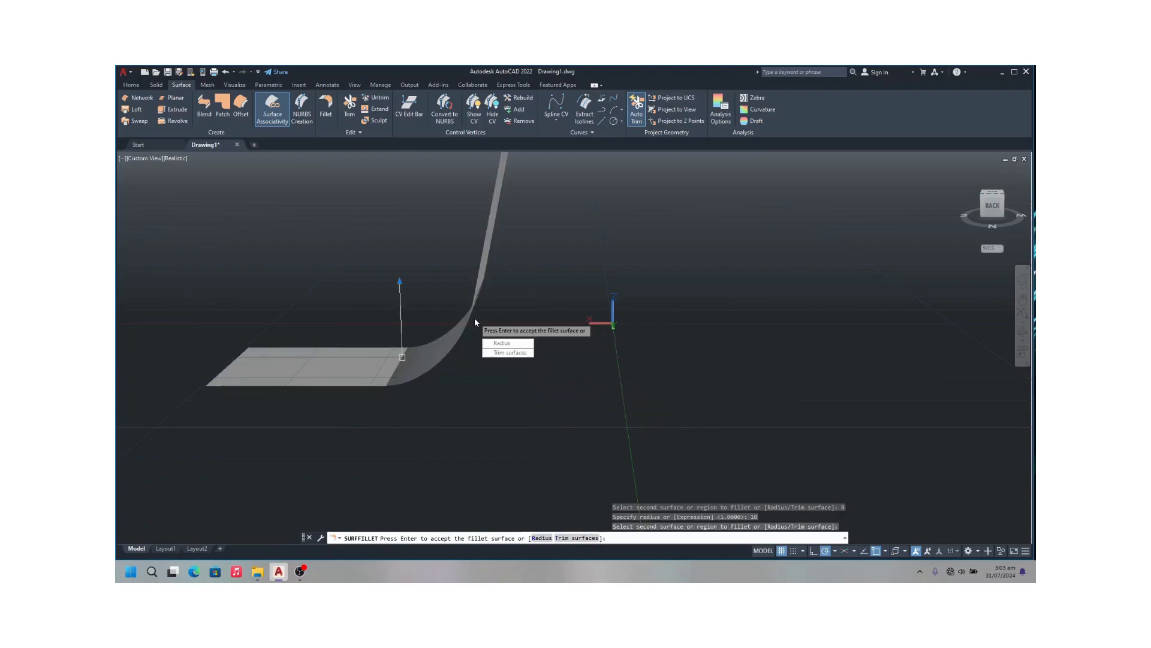
mouse_move(998, 196)
middle_mouse_down("shift")
mouse_move(326, 242)
mouse_move(521, 200)
mouse_move(432, 210)
middle_mouse_up("shift")
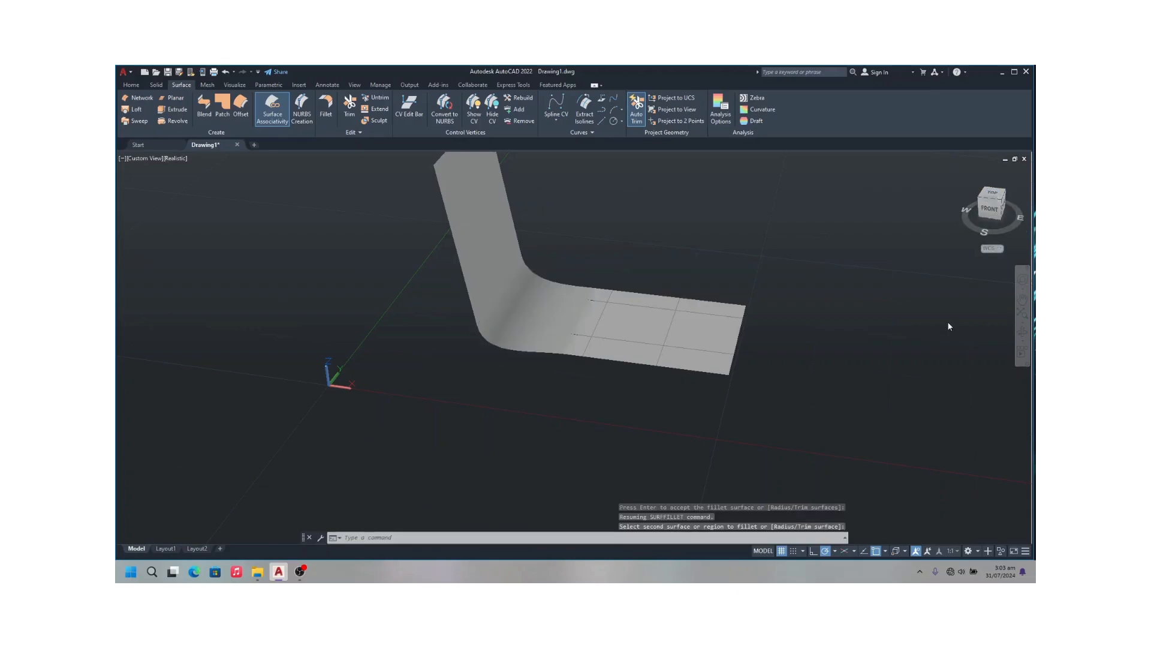
scroll(592, 339, "down", 3)
scroll(590, 339, "up", 3)
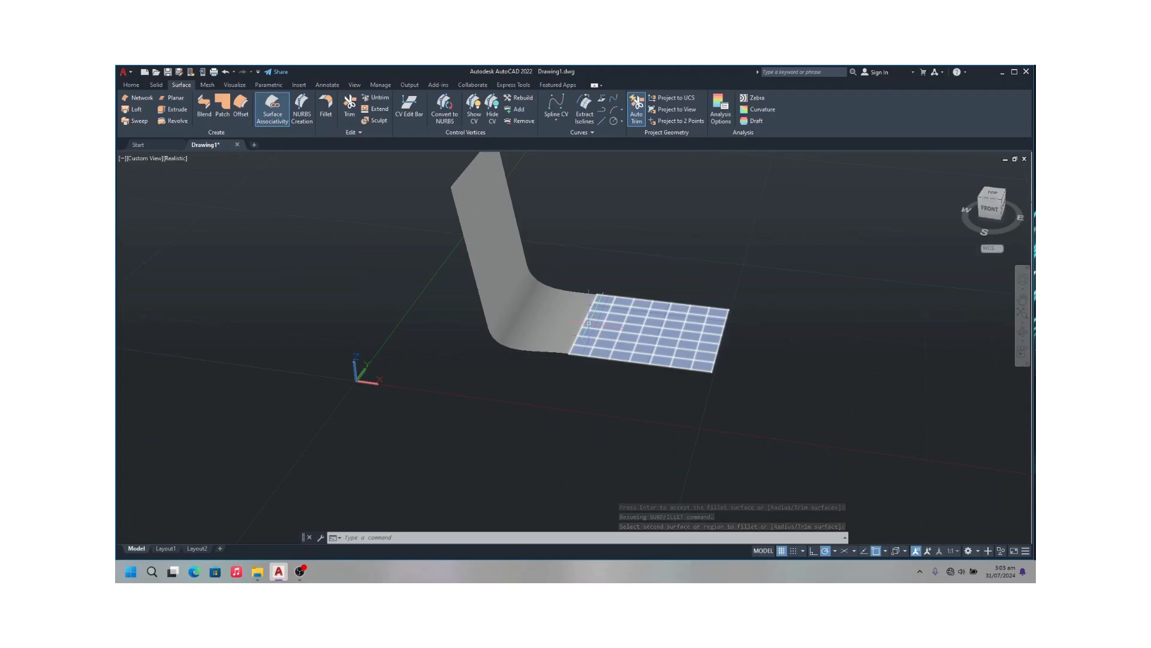
key("Return")
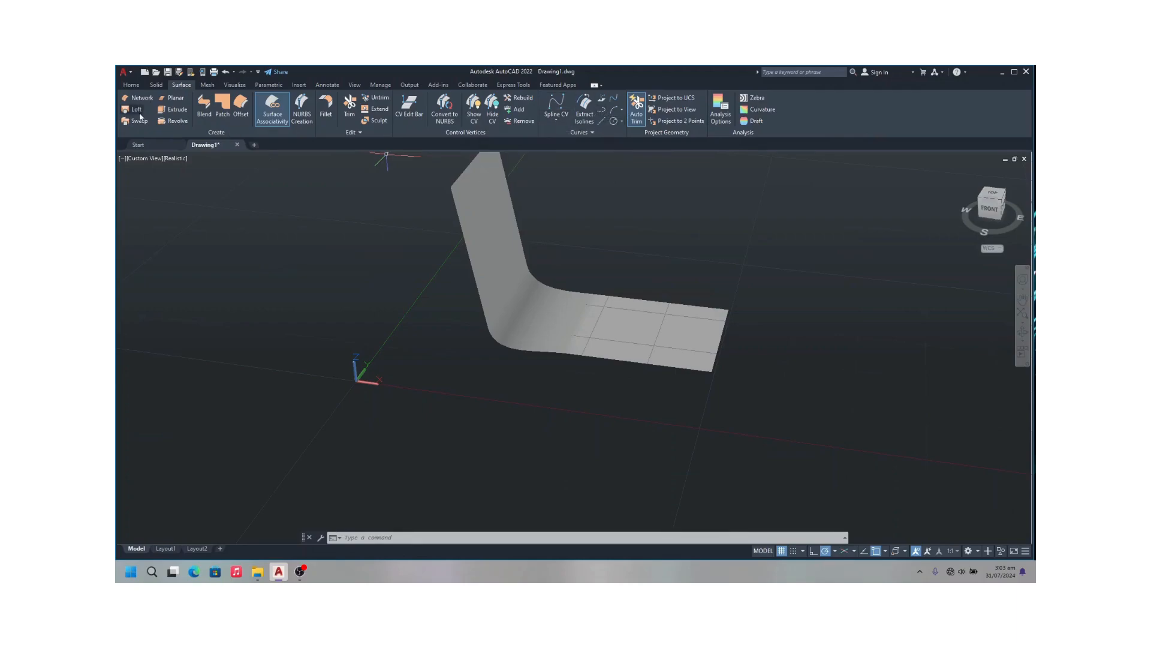
Draw a rectangular planar surface overlapping the outer part of the flat surface and wider than it on both sides
left_click(172, 99)
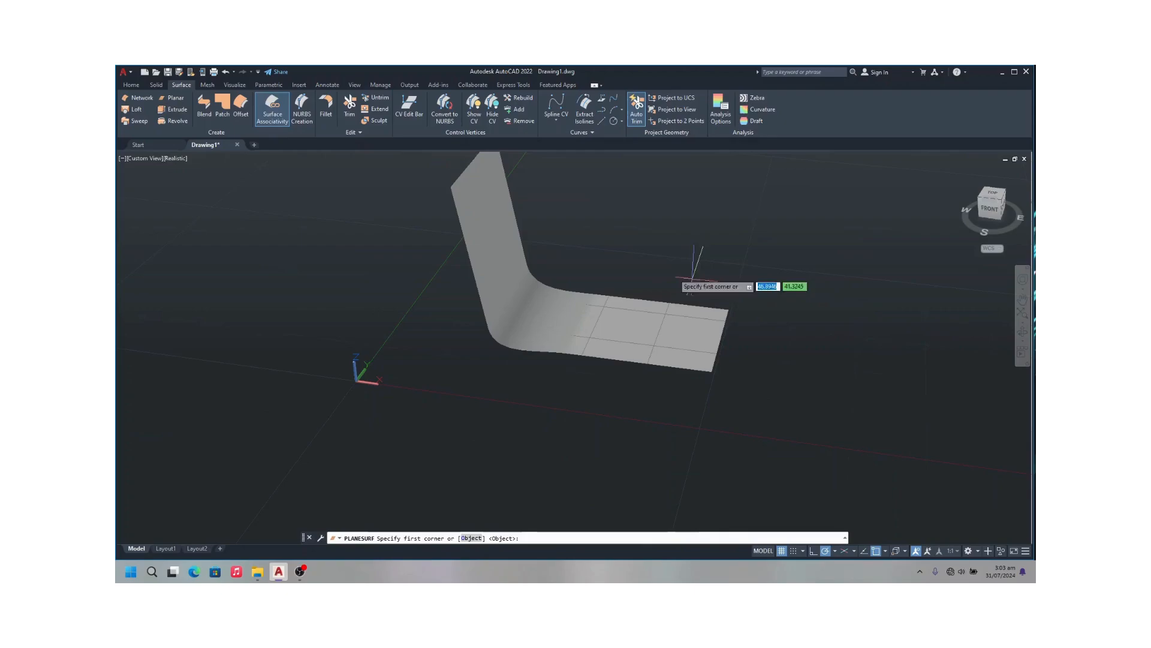
left_click(630, 259)
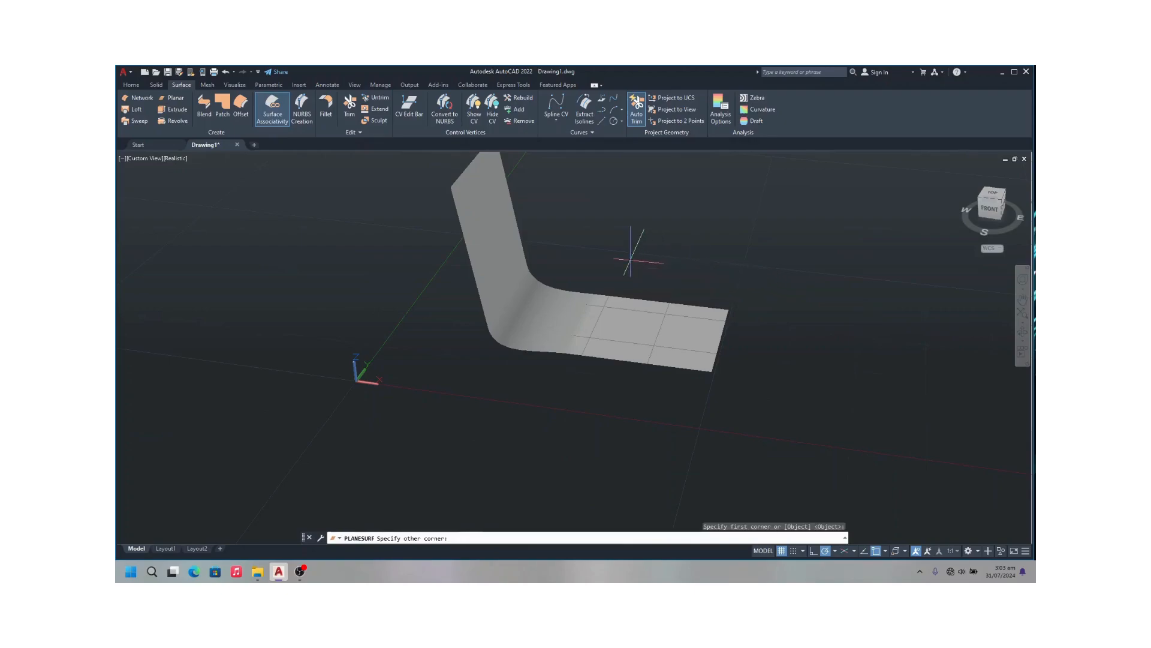
left_click(706, 407)
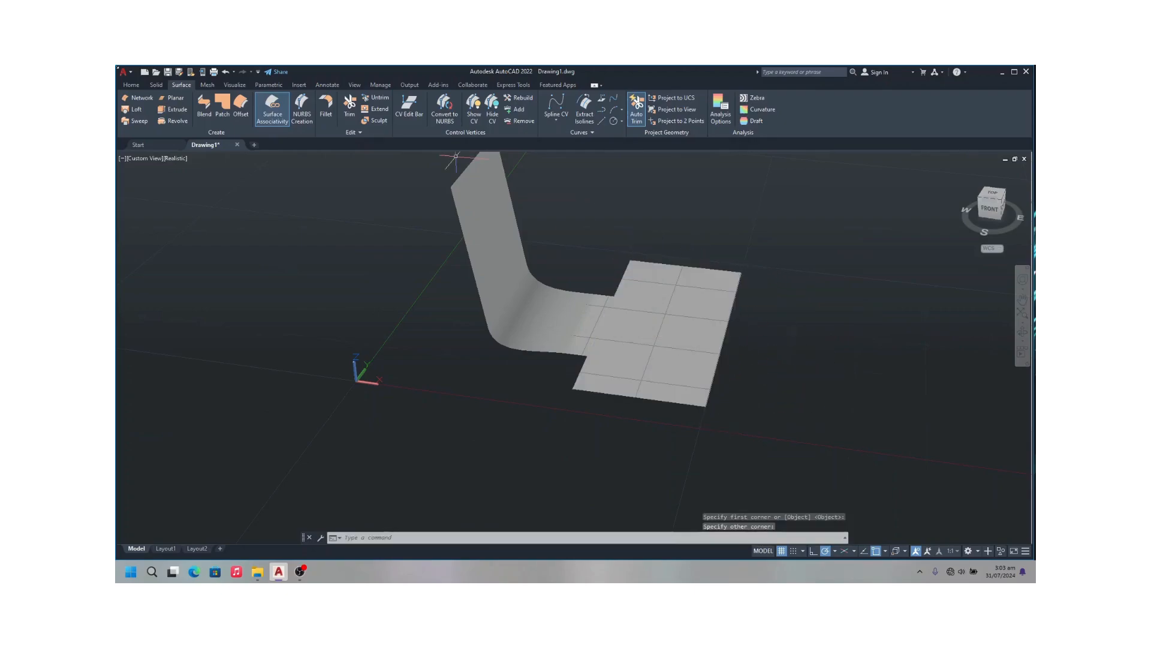
Switch to the rotate gizmo and rotate the new planar surface about the Y axis so it stands upright across the flat surface
left_click(131, 84)
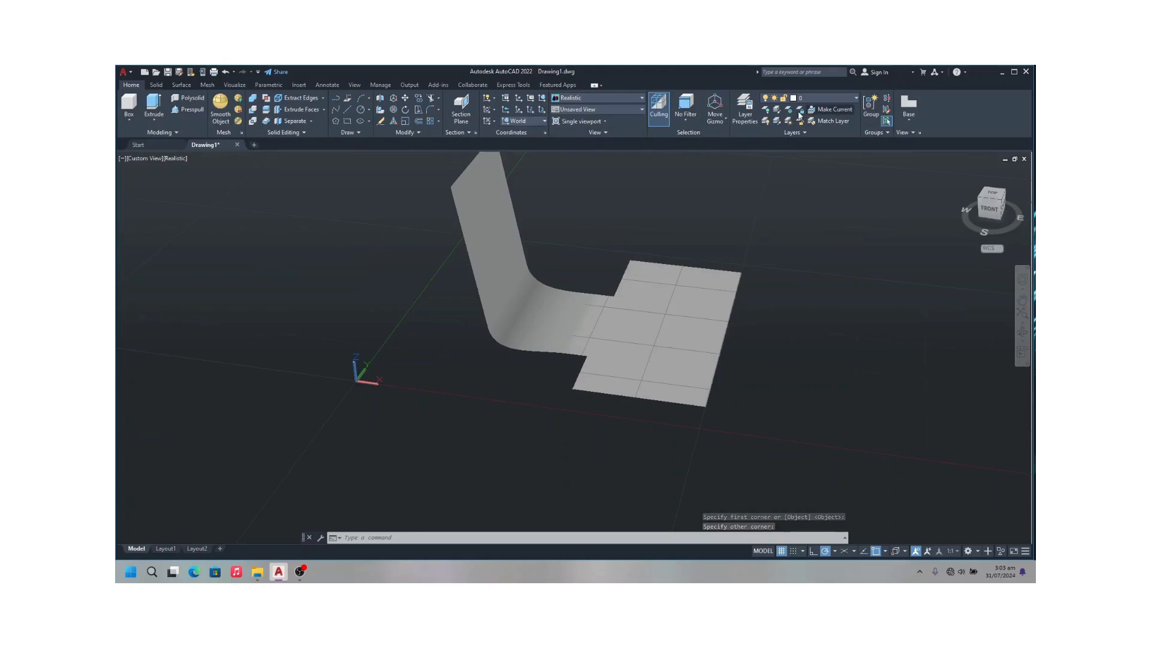
left_click(717, 123)
left_click(703, 151)
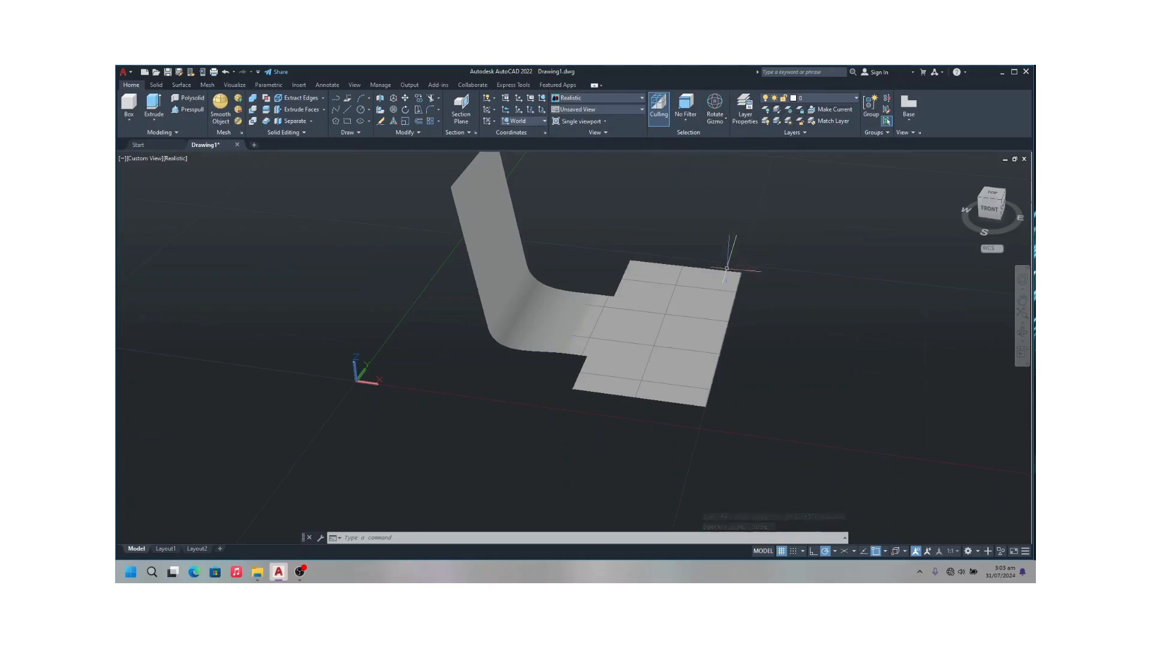
left_click(716, 282)
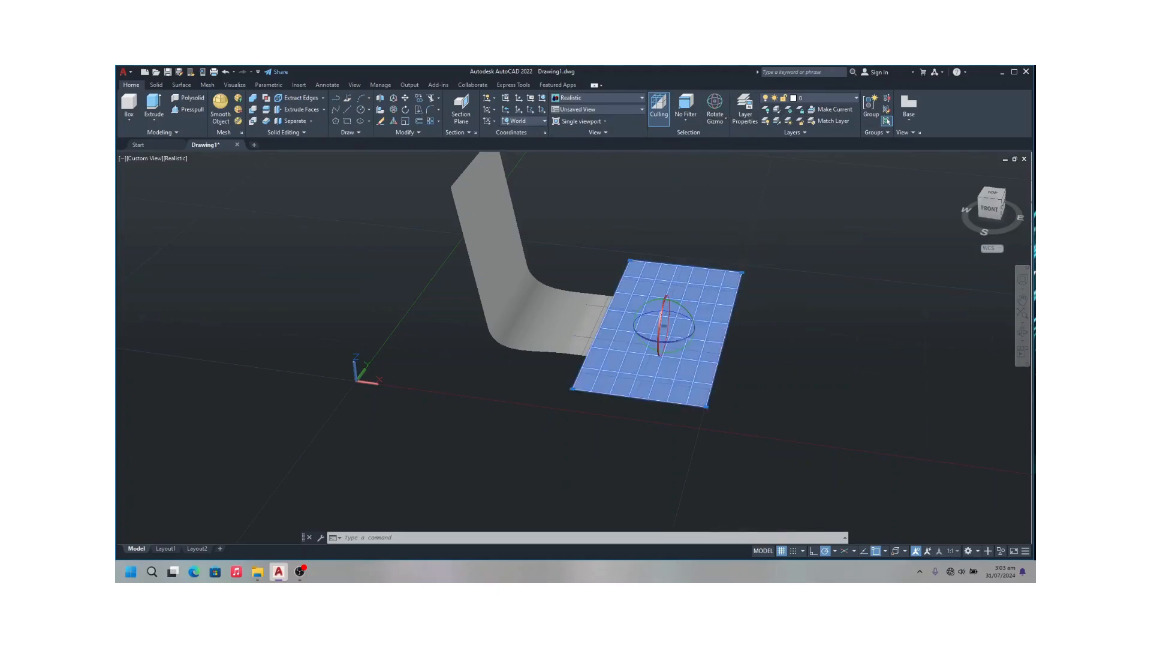
left_click(681, 309)
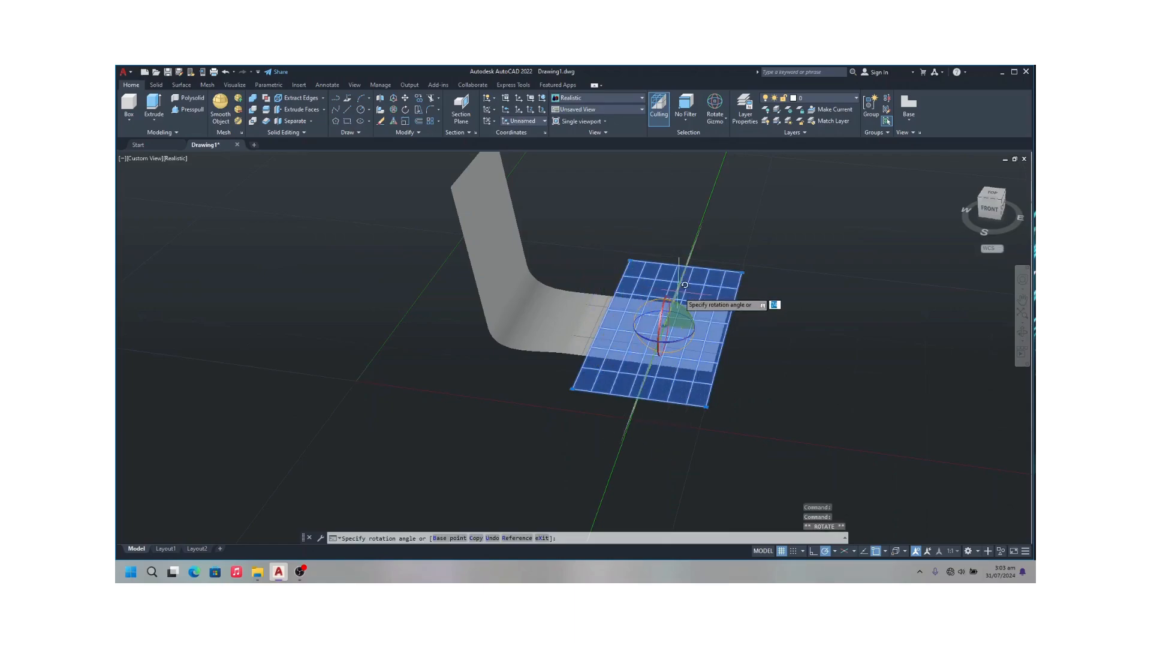
scroll(986, 192, "up", 1)
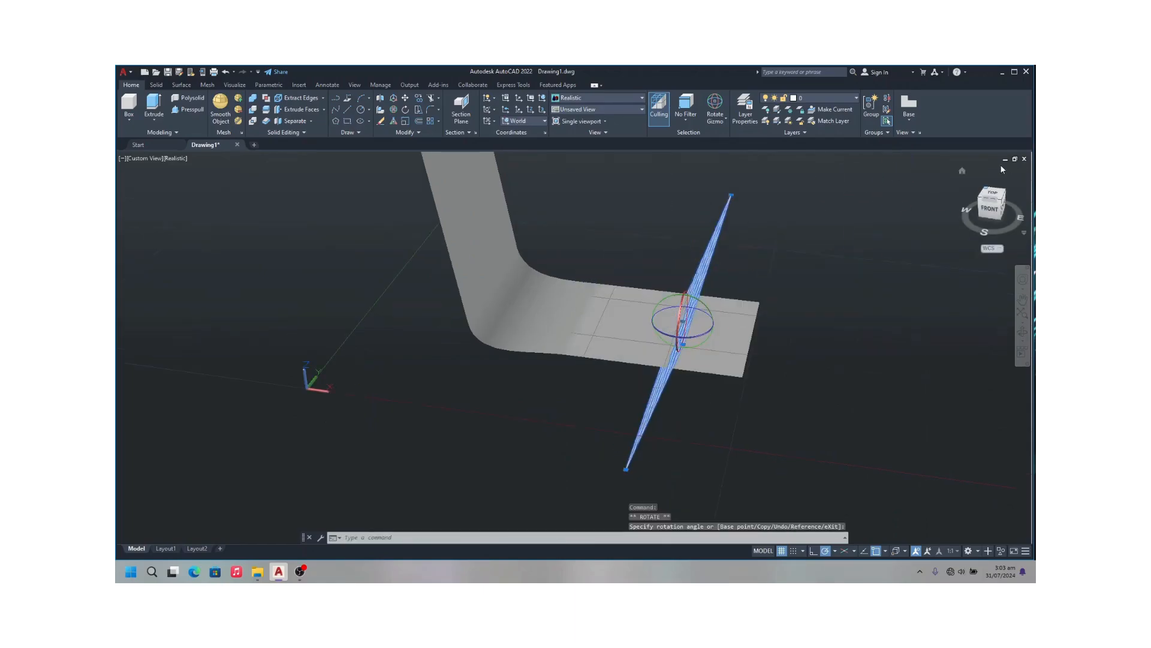
Try to trim the outer part of the flat surface, using the upright crossing surface as the cutting surface
left_click_drag(999, 202, 872, 196)
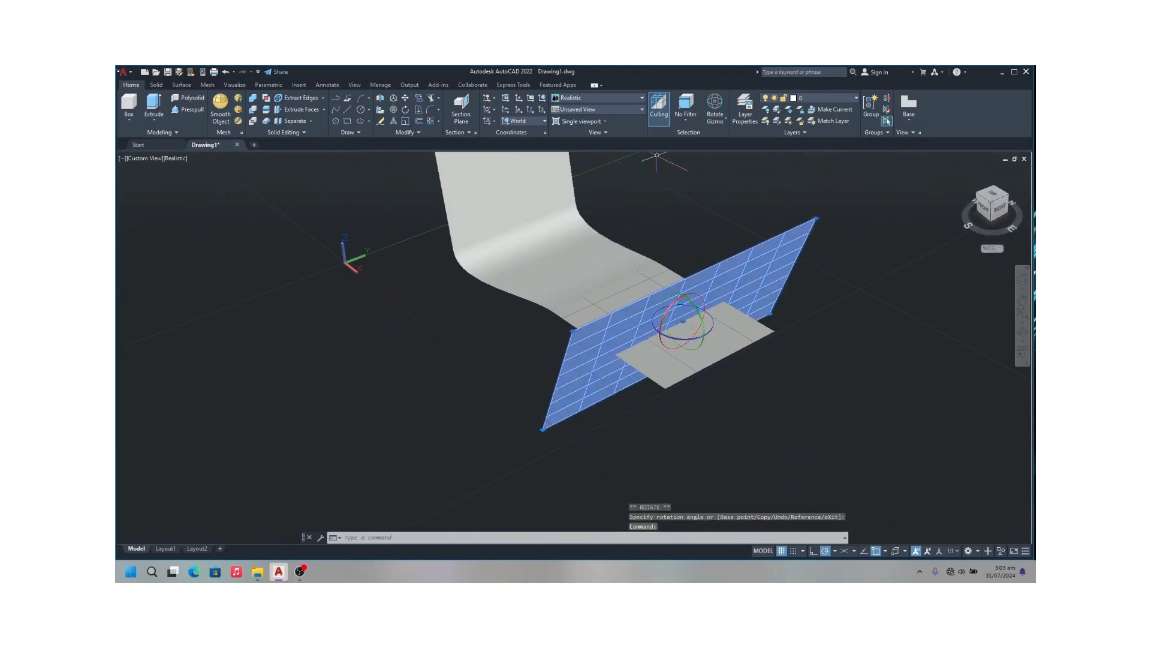
left_click(189, 84)
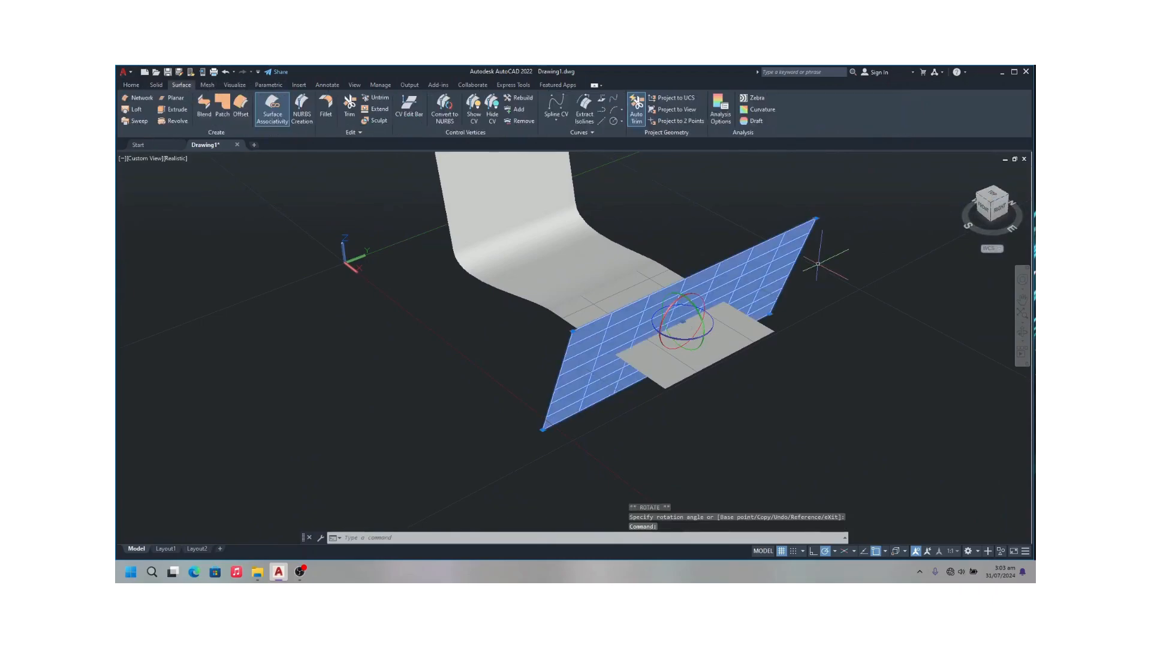
left_click(454, 155)
left_click(347, 109)
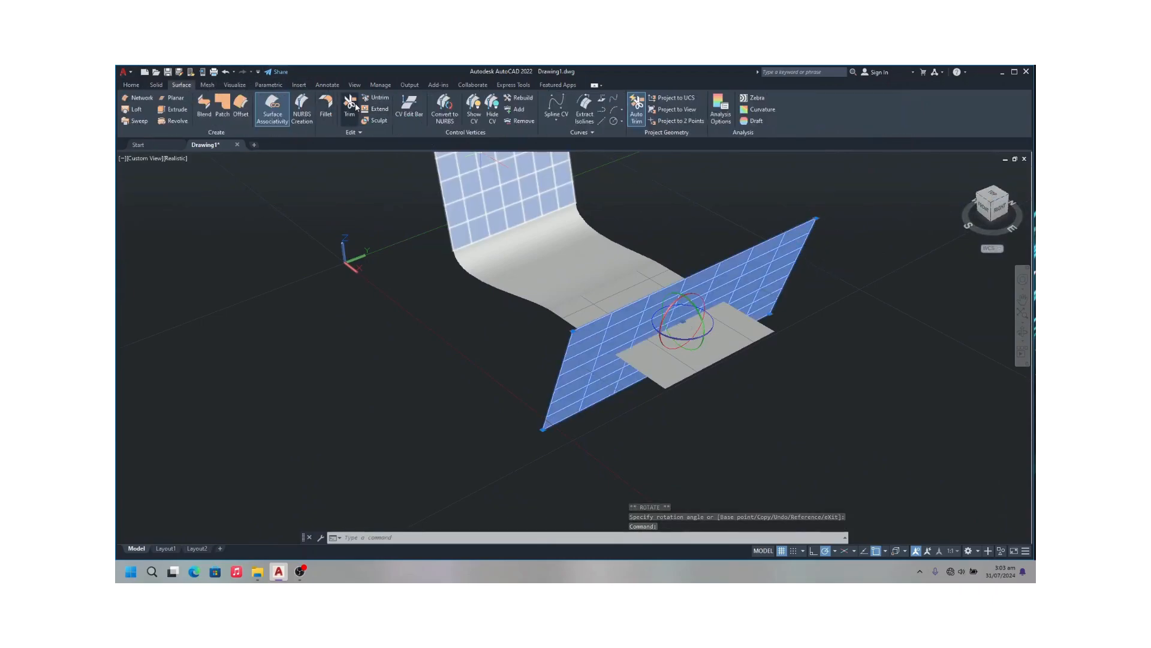
left_click(697, 281)
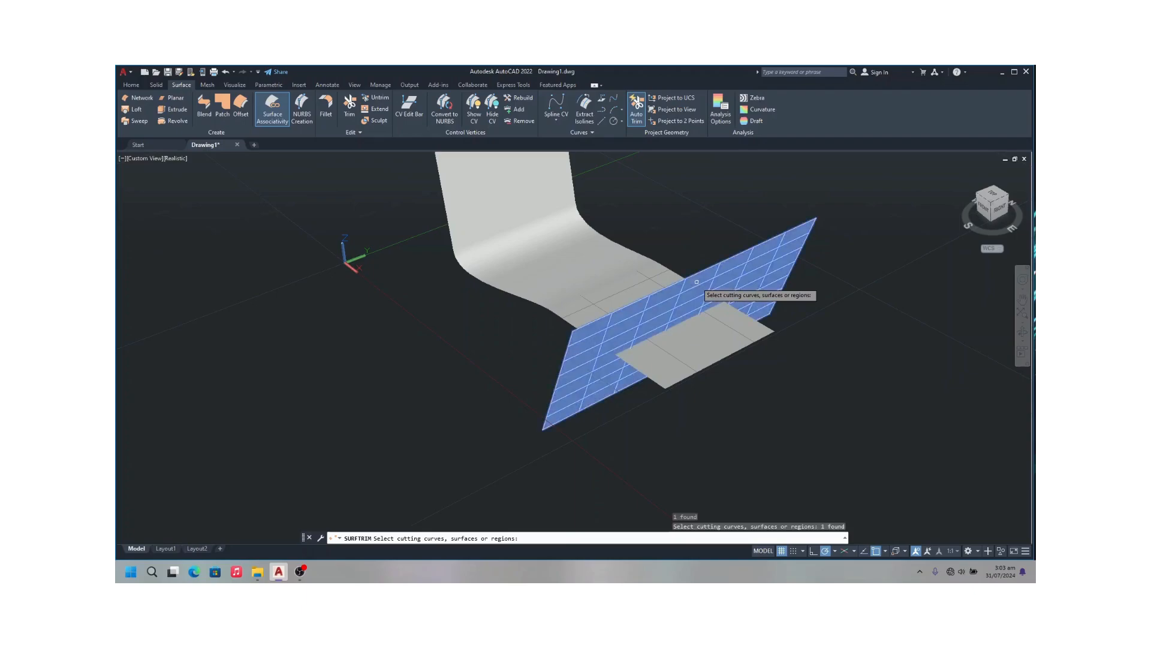
key("Return")
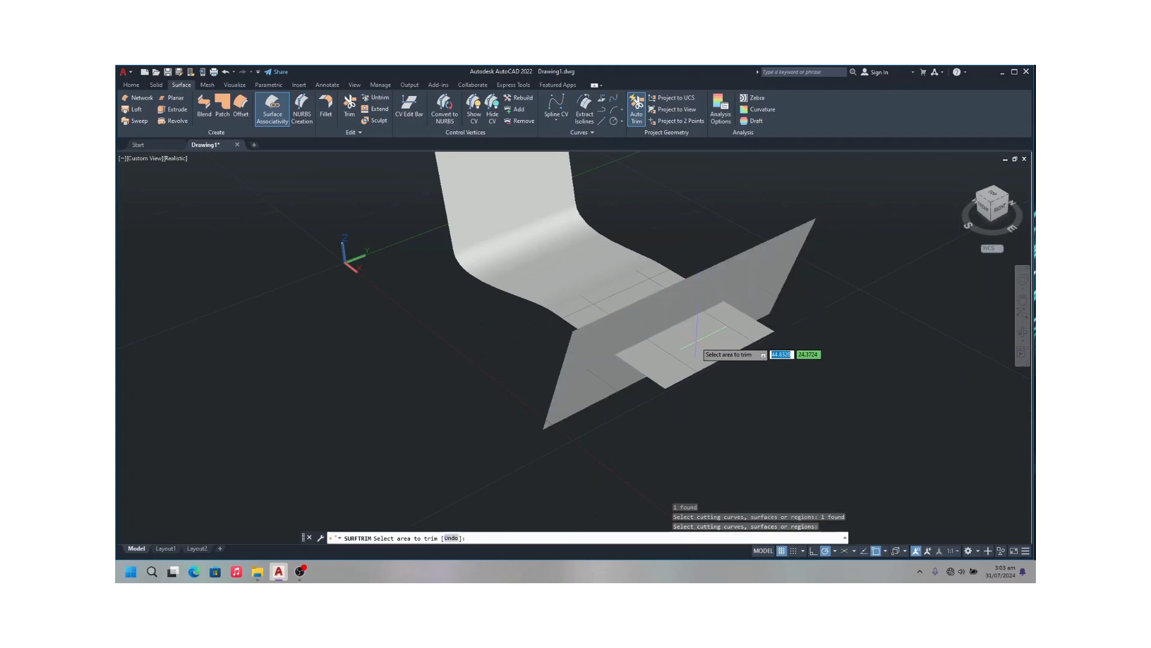
left_click(690, 372)
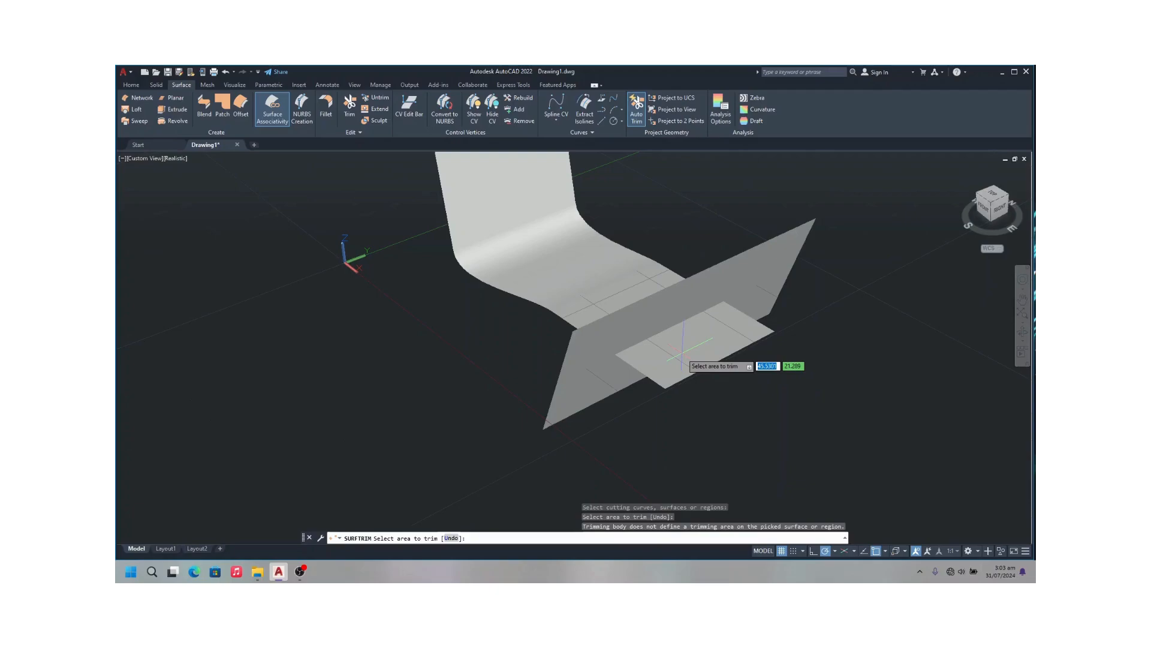
Trim away the part of the crossing planar surface above the flat surface, using the flat surface as the cutting surface
left_click(349, 105)
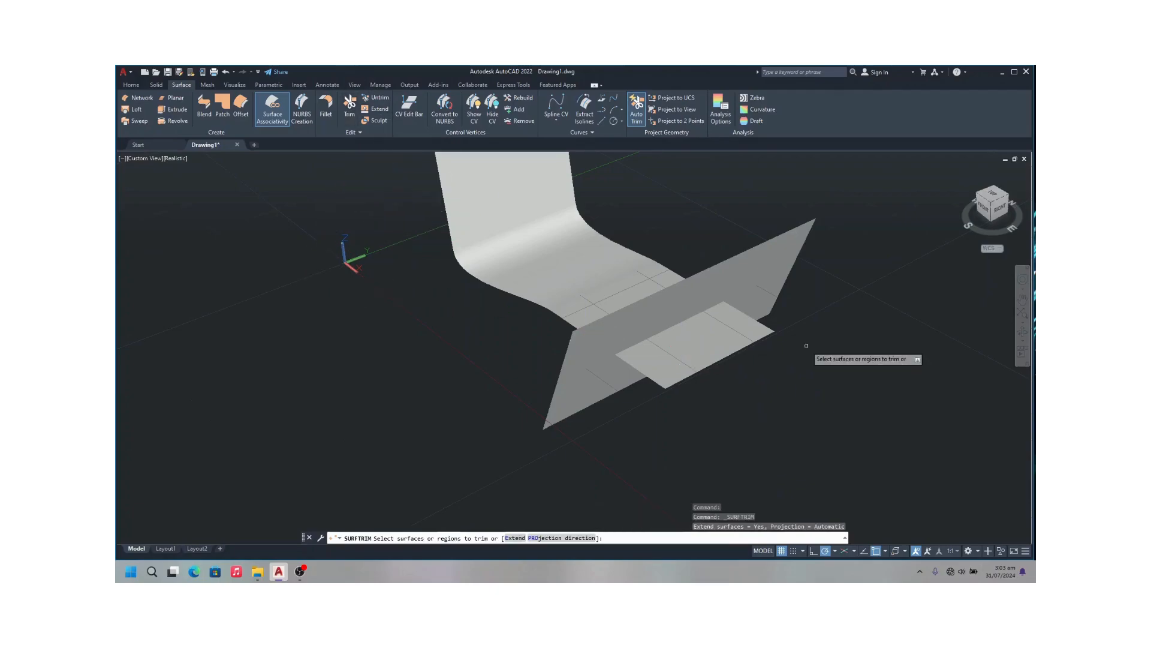
left_click(657, 299)
left_click(702, 341)
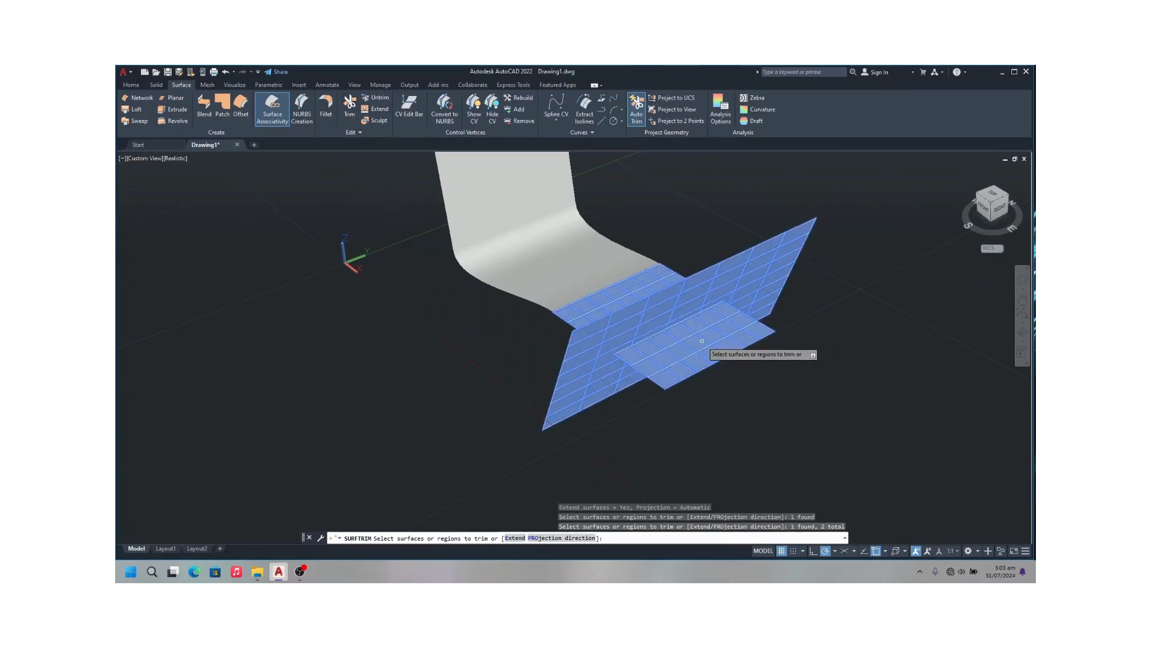
key("Return")
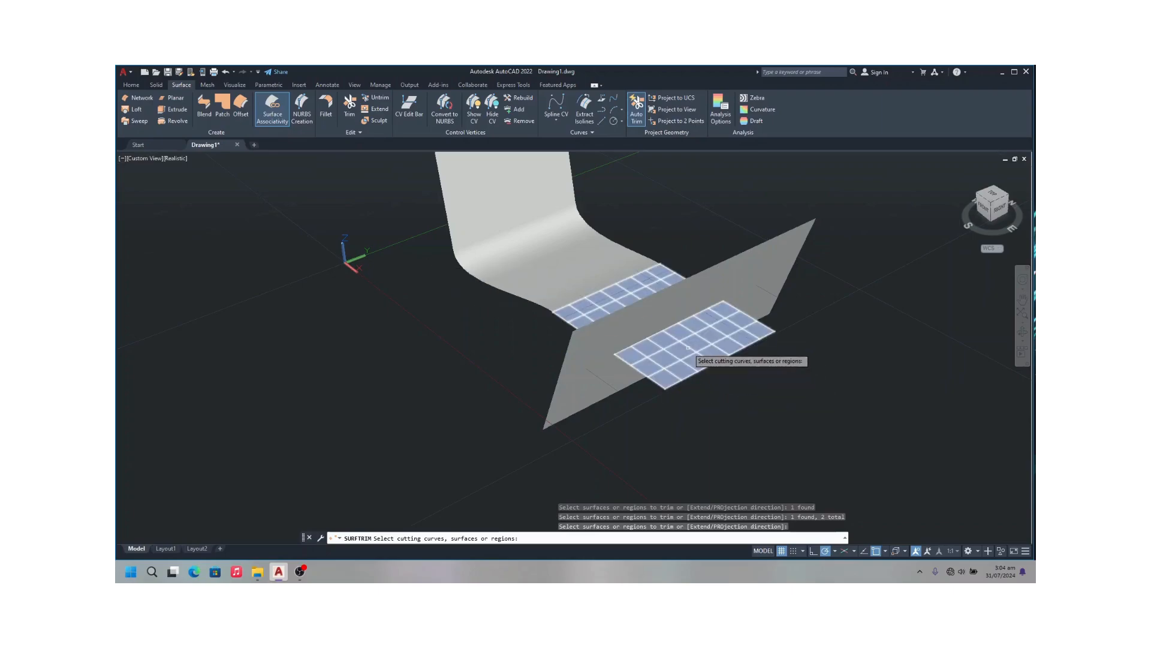
left_click(688, 347)
key("Return")
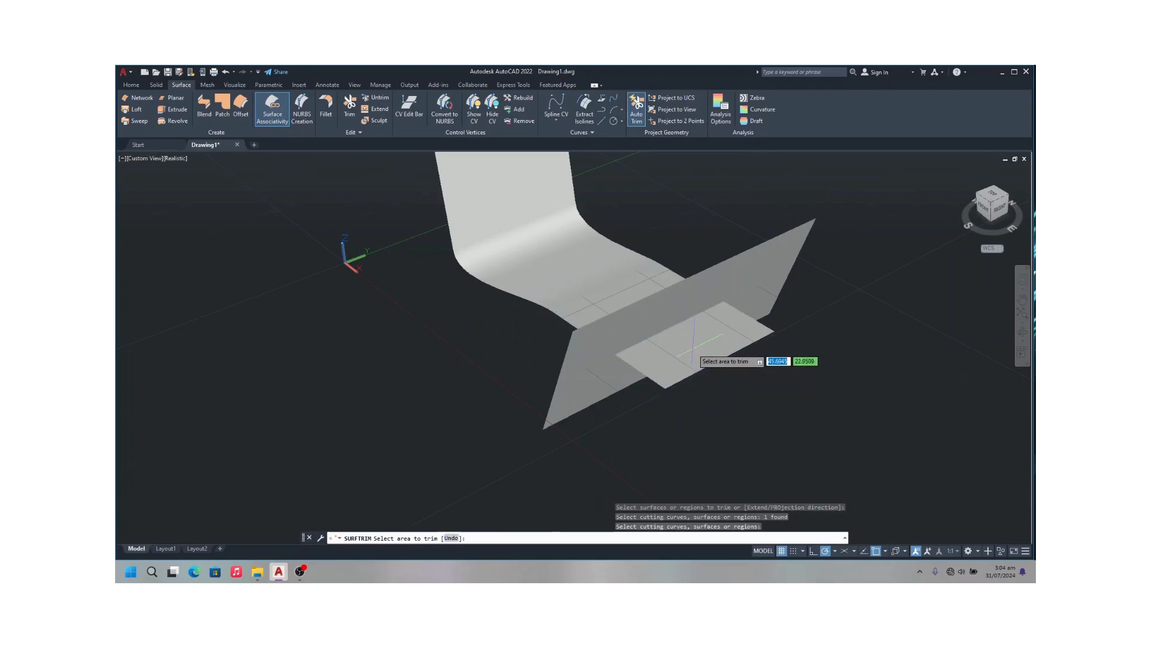
left_click(692, 346)
left_click(663, 311)
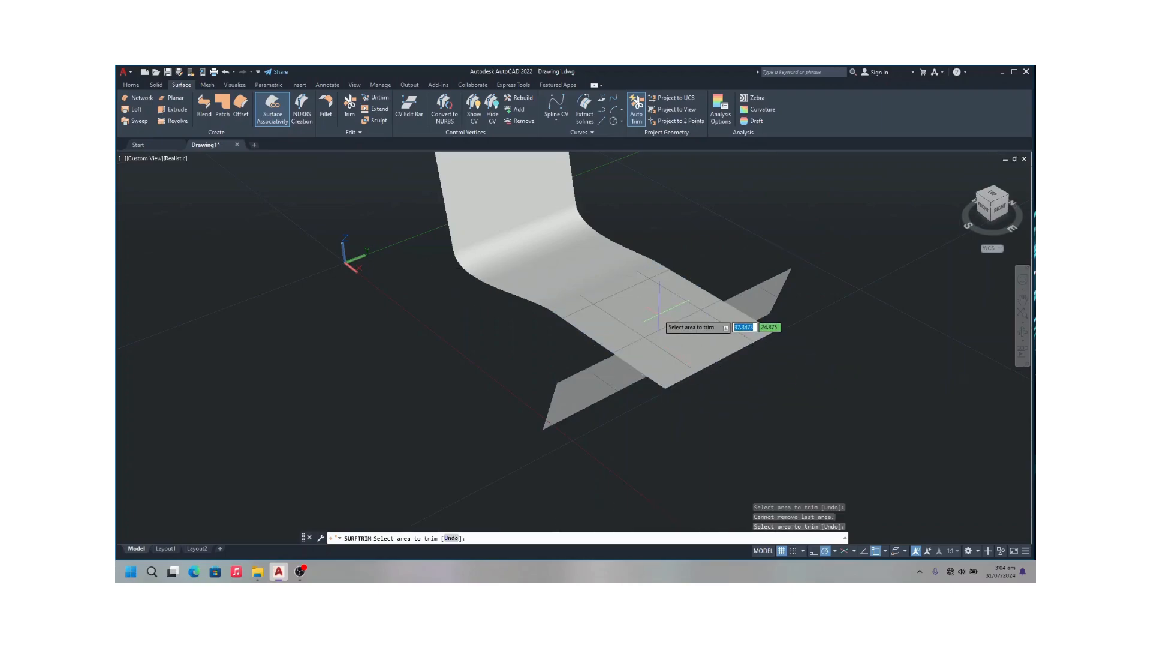
Untrim the crossing planar surface along its cut upper edge to restore the removed part
mouse_move(979, 221)
middle_mouse_down("shift")
mouse_move(897, 180)
mouse_move(707, 205)
mouse_move(660, 188)
mouse_move(843, 191)
middle_mouse_up("shift")
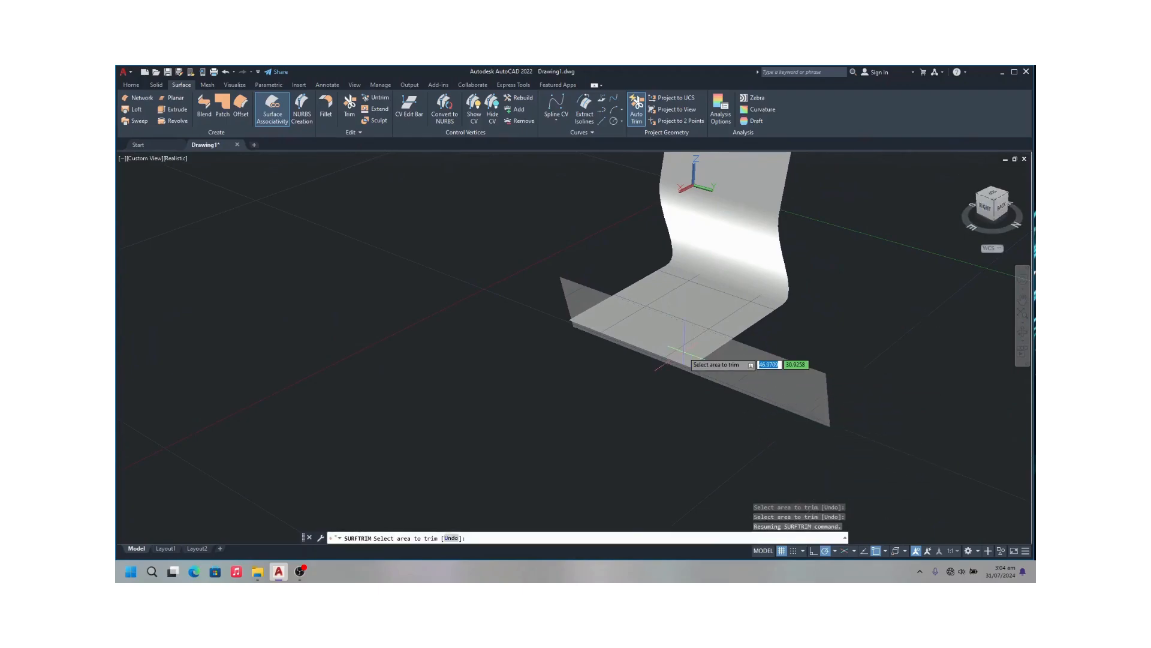
left_click(376, 97)
left_click(739, 340)
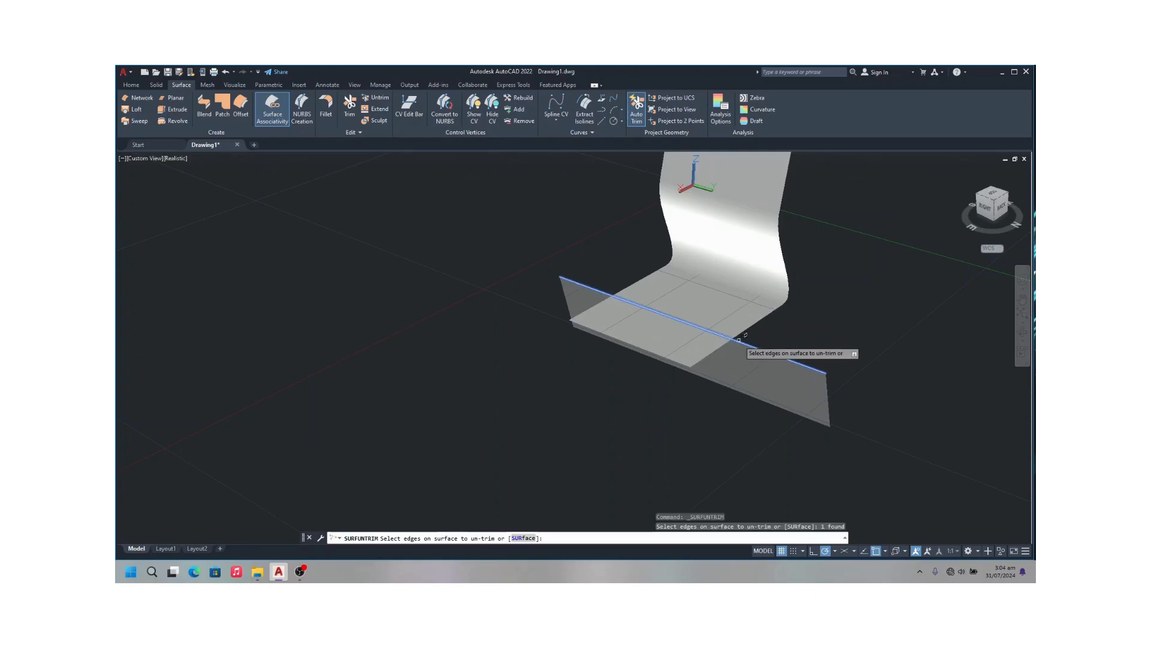
key("Return")
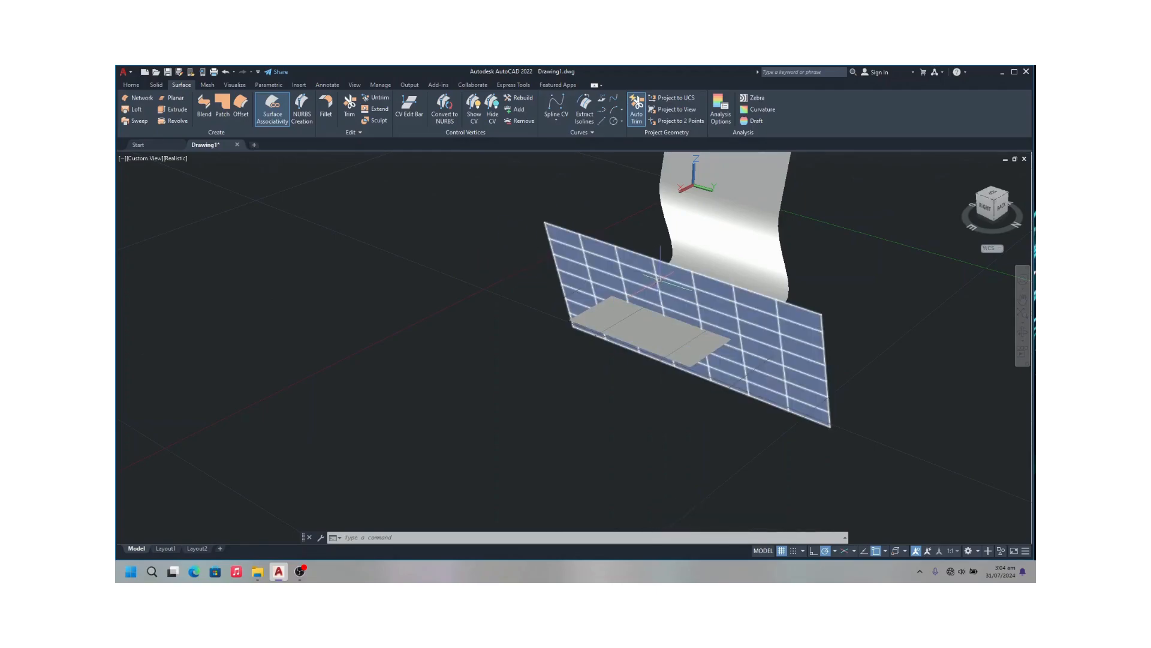
Extend the flat surface's free outer edge away from the crossing planar surface
left_click(375, 109)
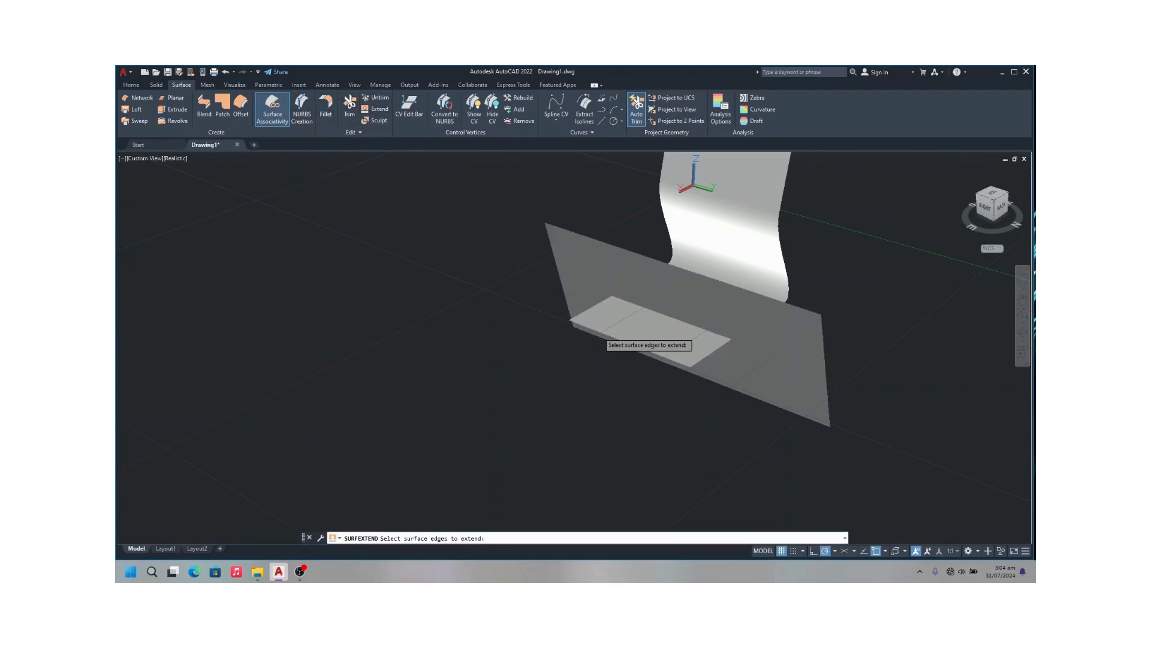
left_click(599, 332)
key("Return")
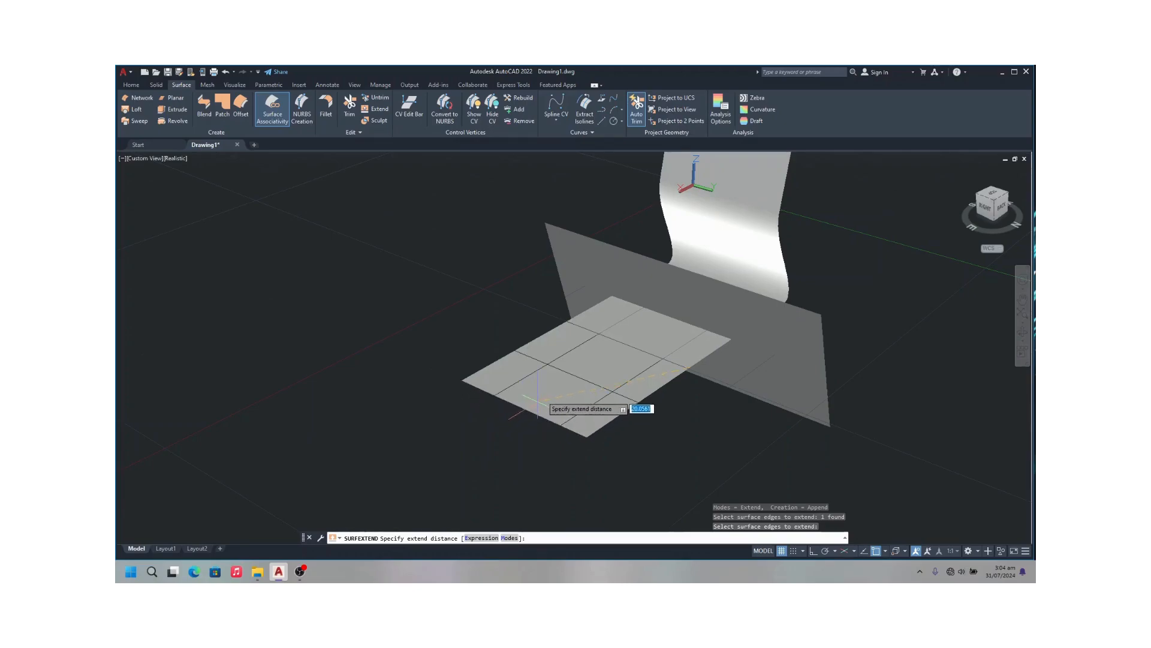
left_click(539, 398)
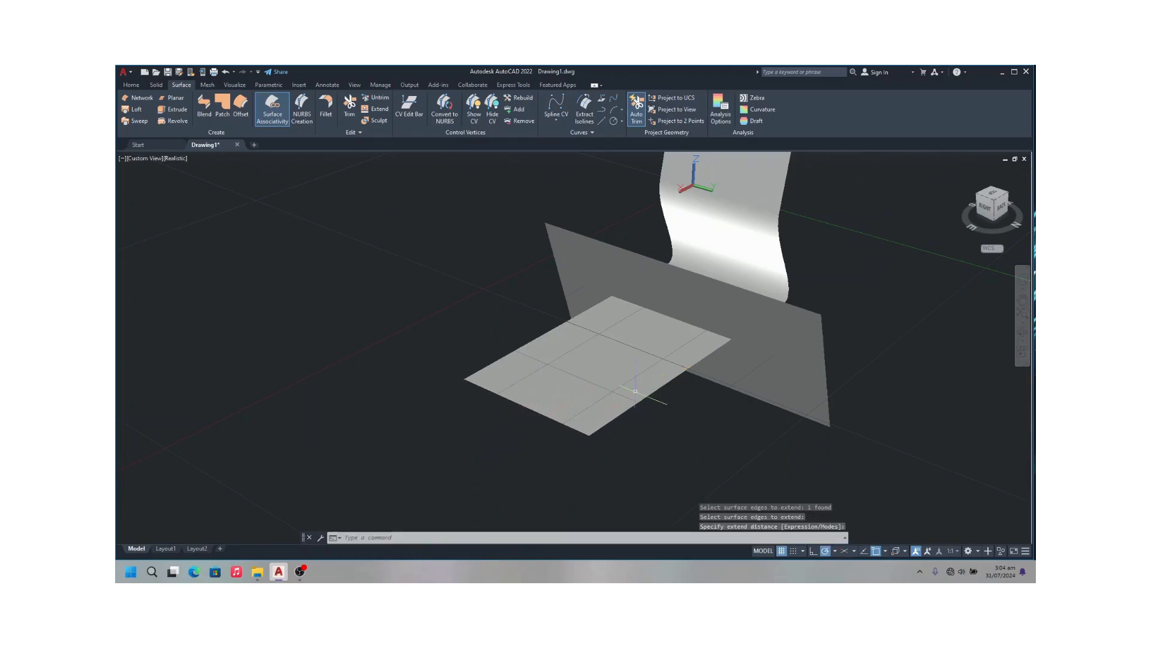
left_click(601, 407)
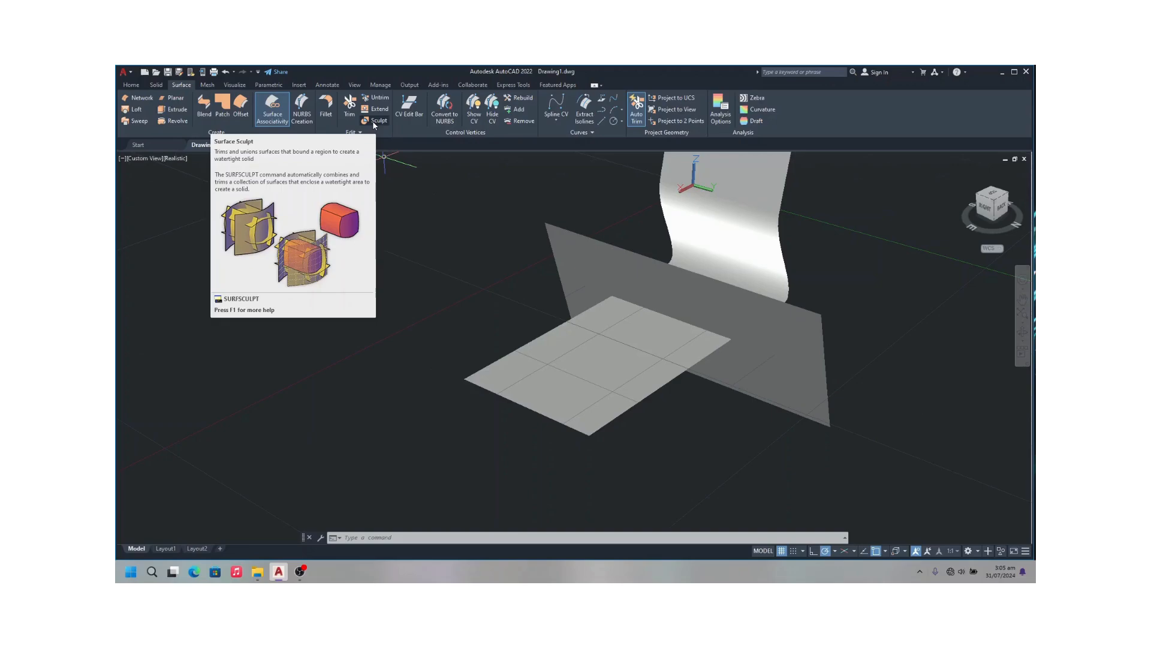
scroll(817, 421, "down", 2)
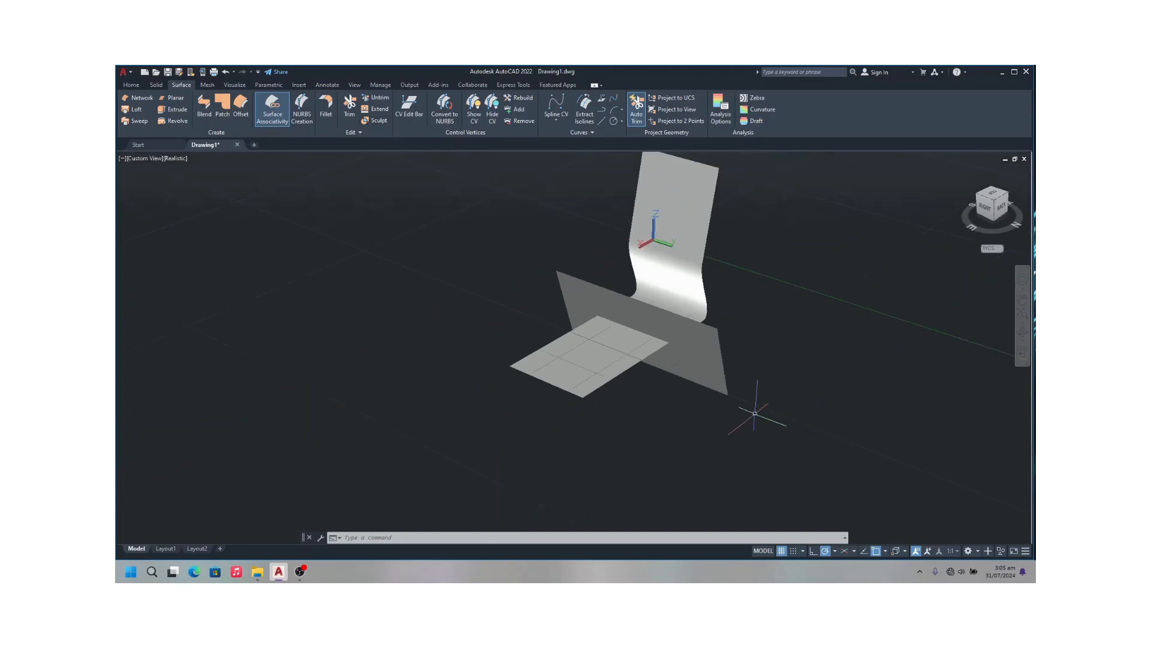
scroll(758, 410, "up", 1)
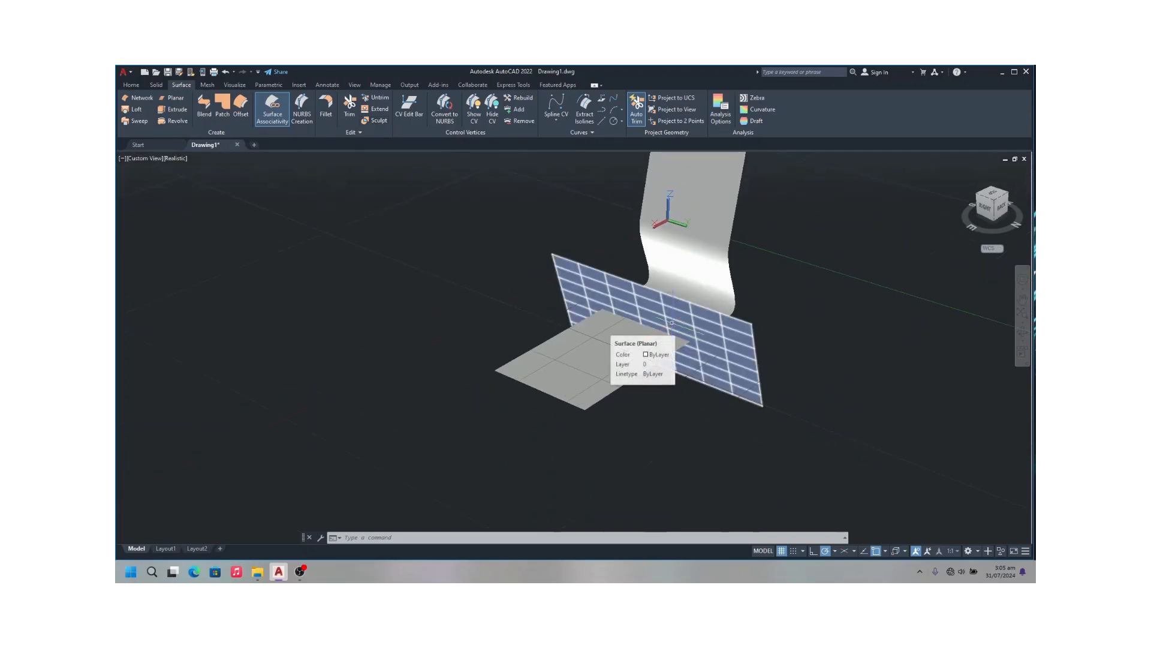